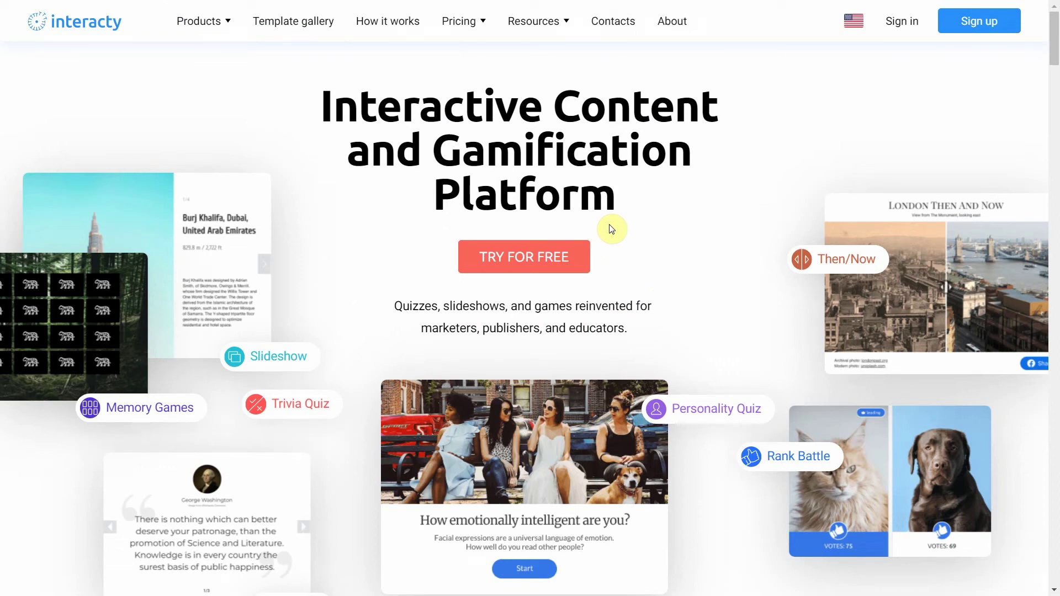
- Go to the Fortune Cookies product page through the Products menu
left_click(228, 21)
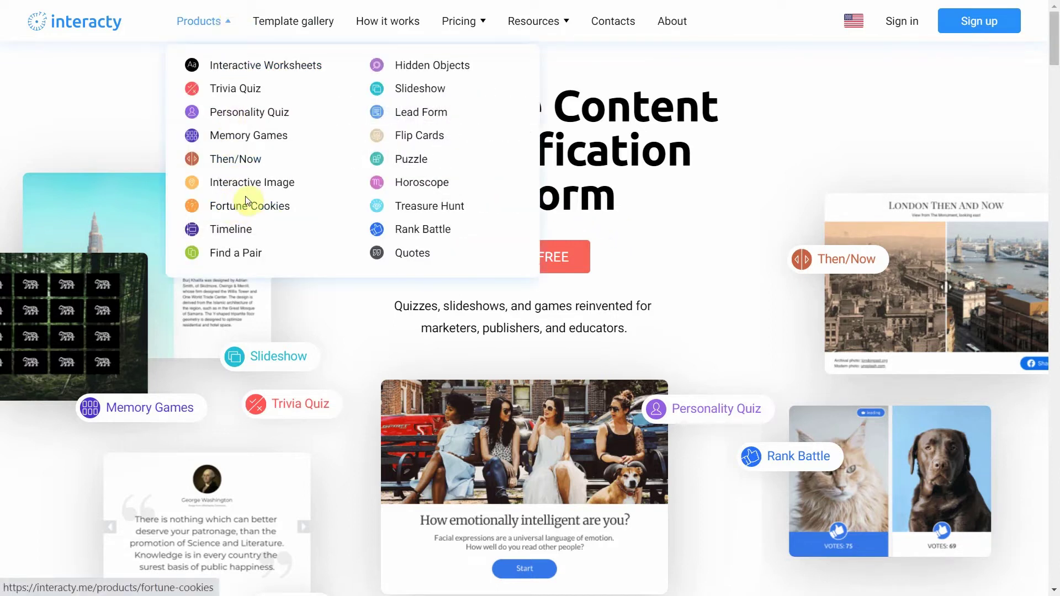
left_click(247, 213)
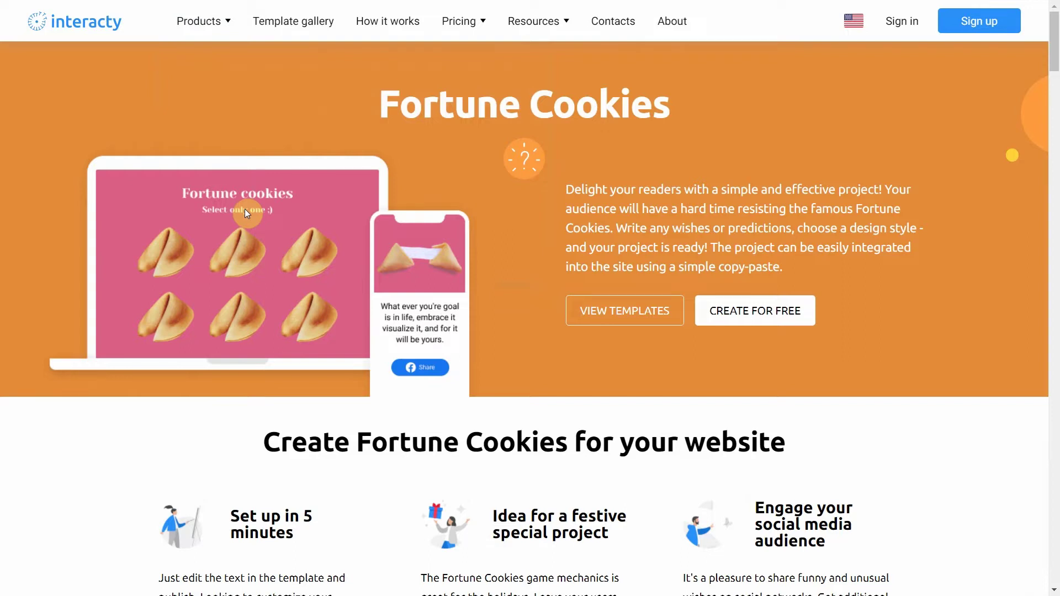
- Sign in to reach the My projects dashboard
left_click(903, 29)
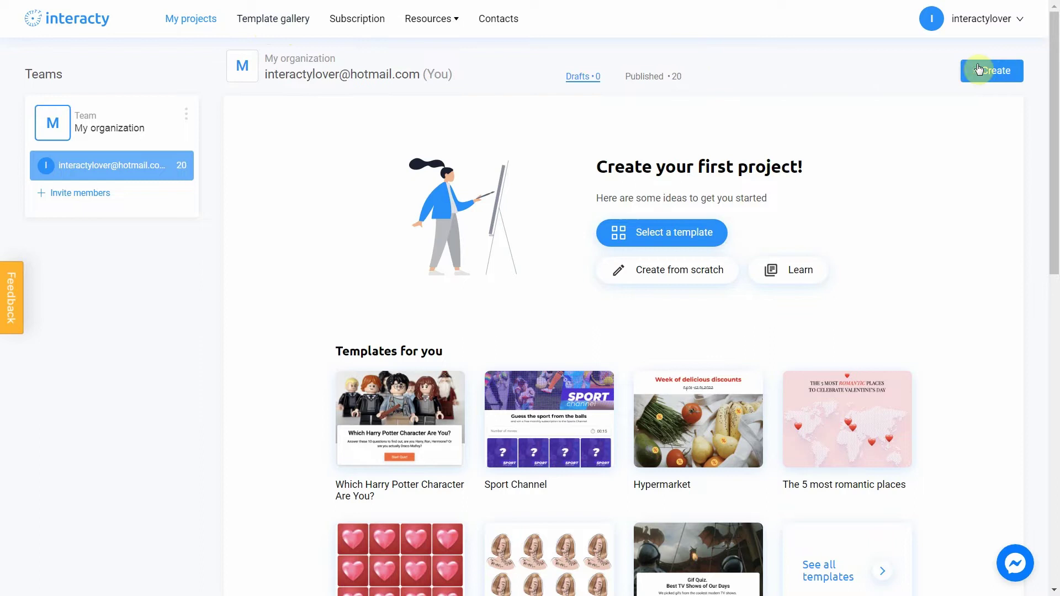
- Create a project from scratch and add the Cookies Interactive cards template with 12 cards
left_click(995, 81)
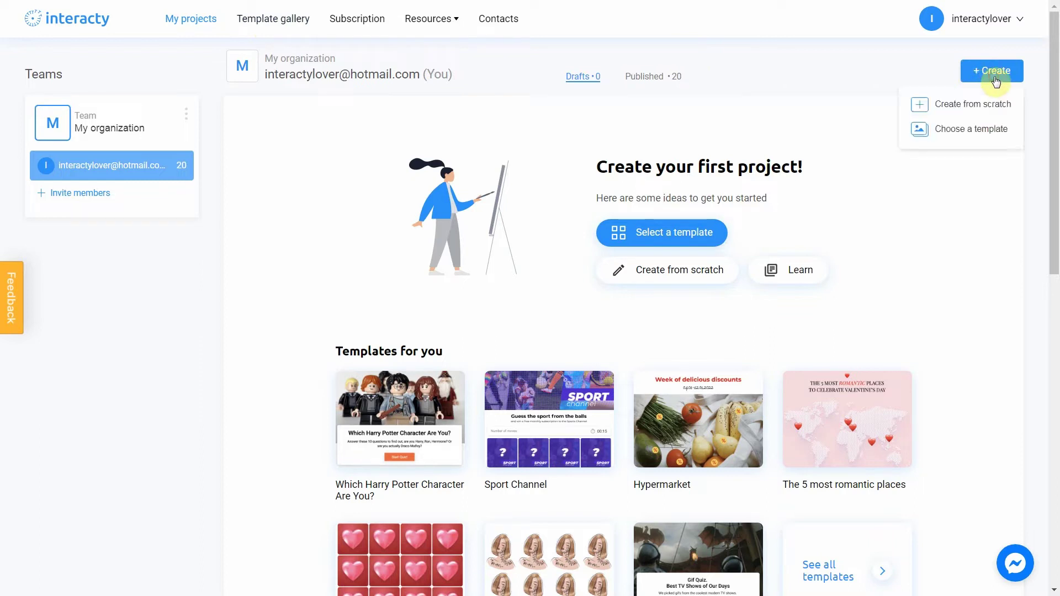
left_click(974, 106)
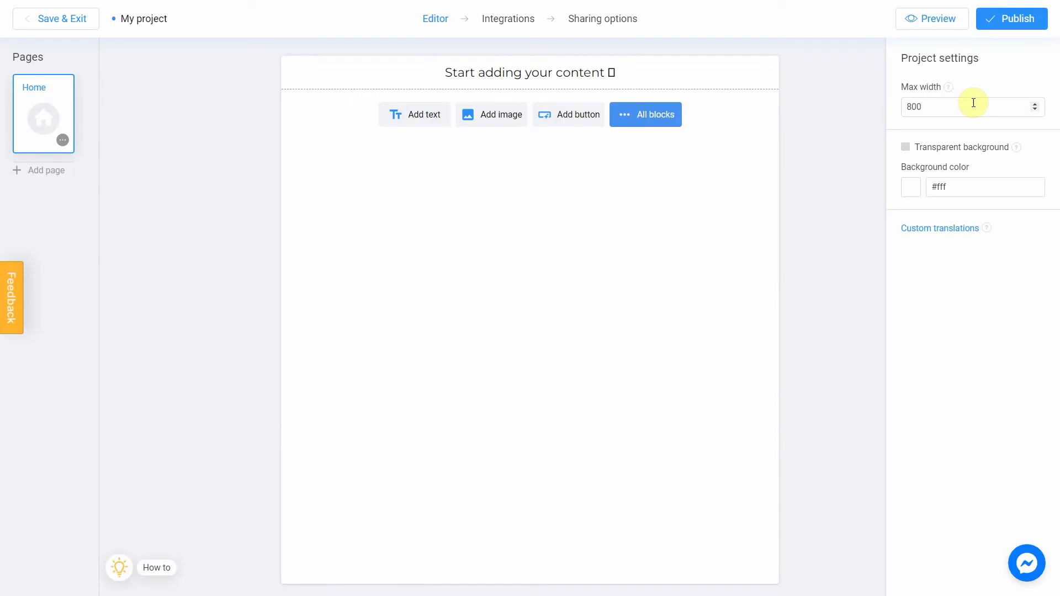
left_click(653, 112)
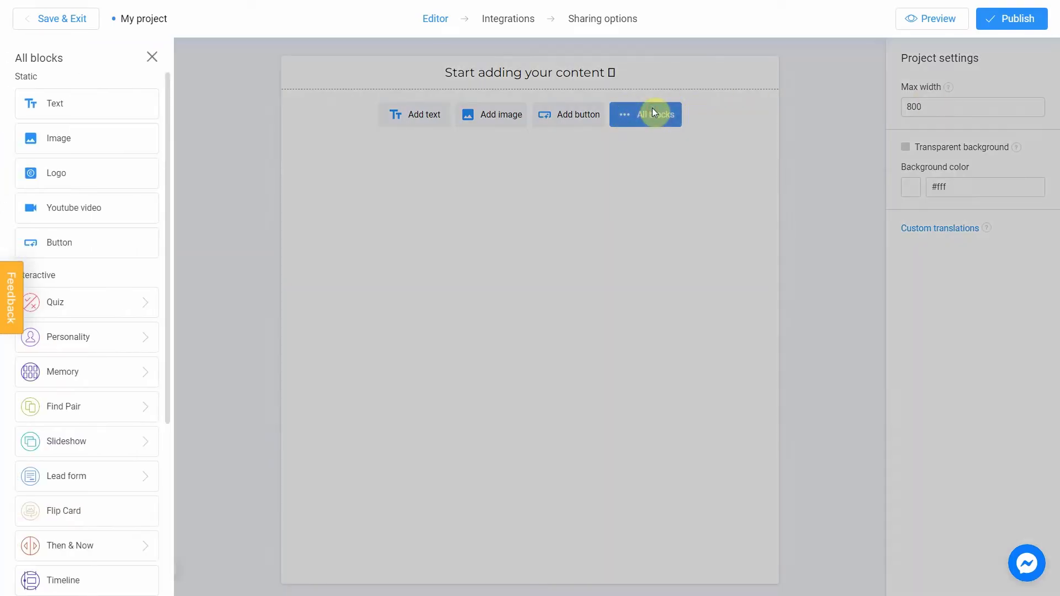
scroll(132, 277, "down", 3)
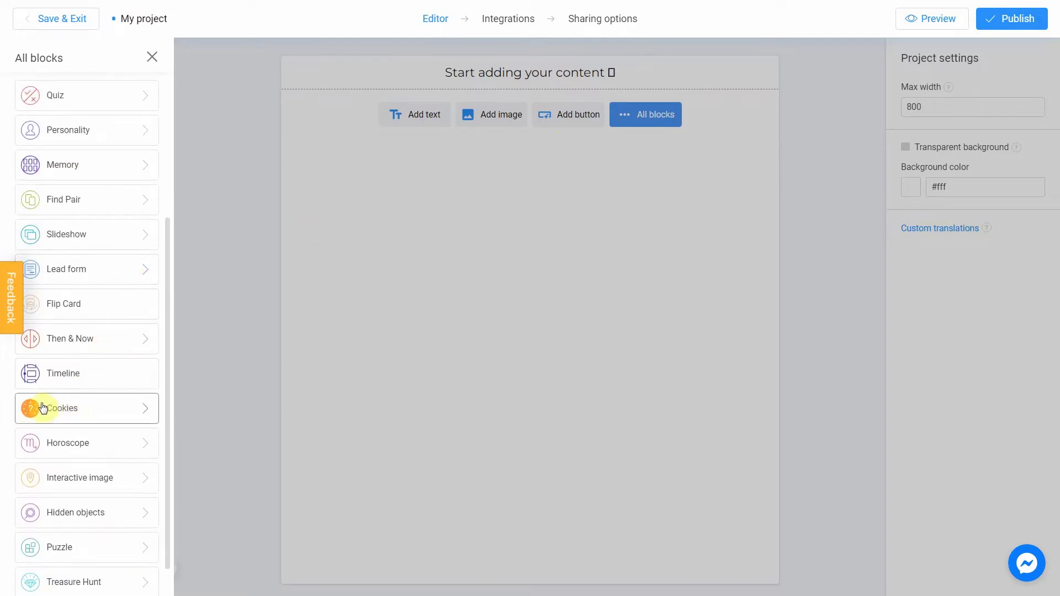
left_click(79, 413)
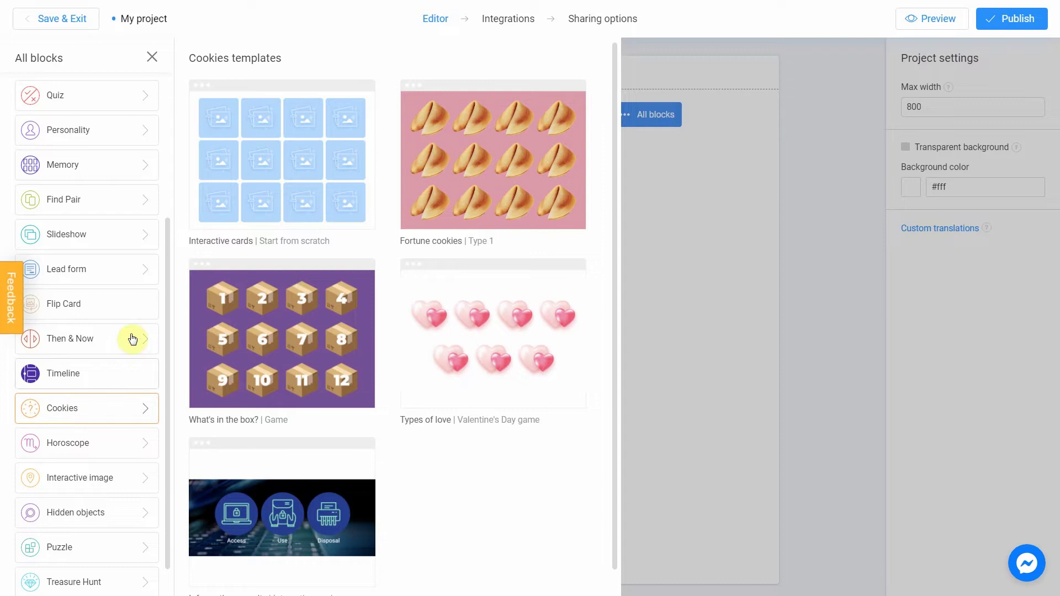
left_click(270, 166)
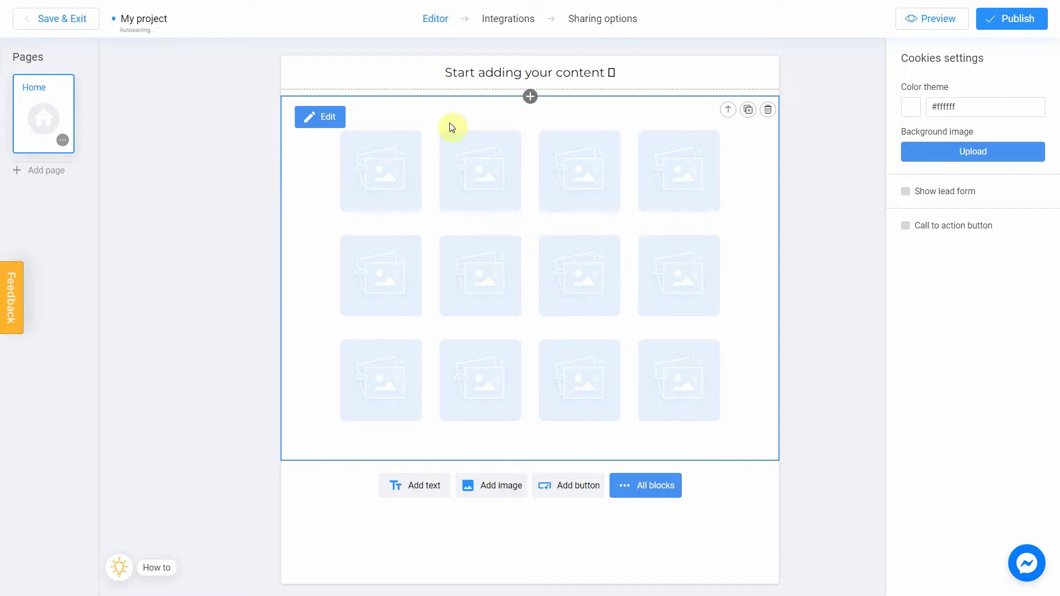
- Replace the placeholder page heading with 'Fortune Cookies'
left_click(639, 69)
left_click_drag(639, 69, 444, 70)
type("Fortune Cookies")
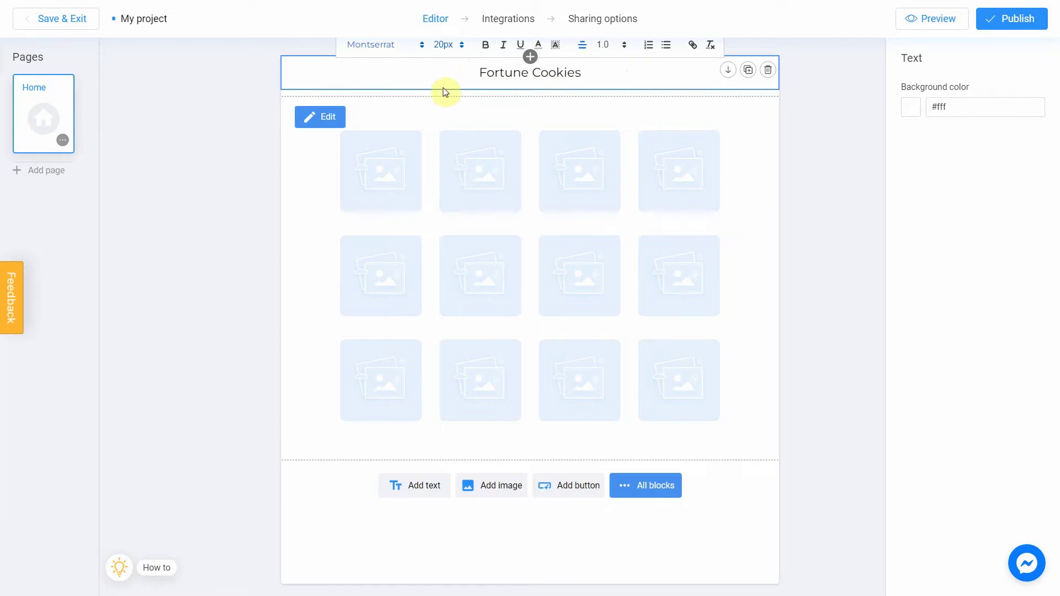
left_click(442, 89)
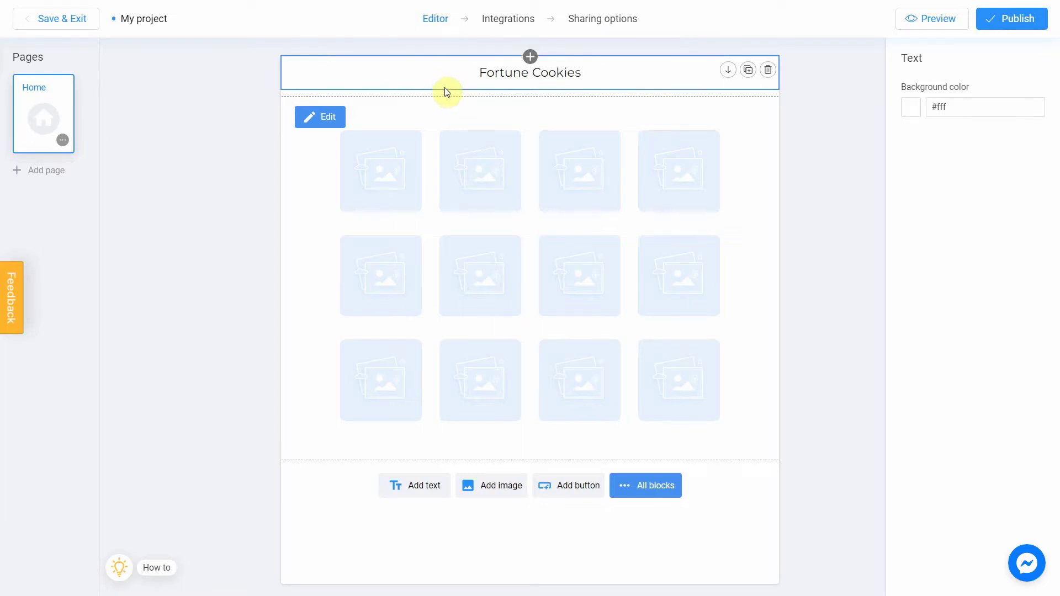
- Style the Fortune Cookies heading in the Pacifico font at 36px
left_click(454, 77)
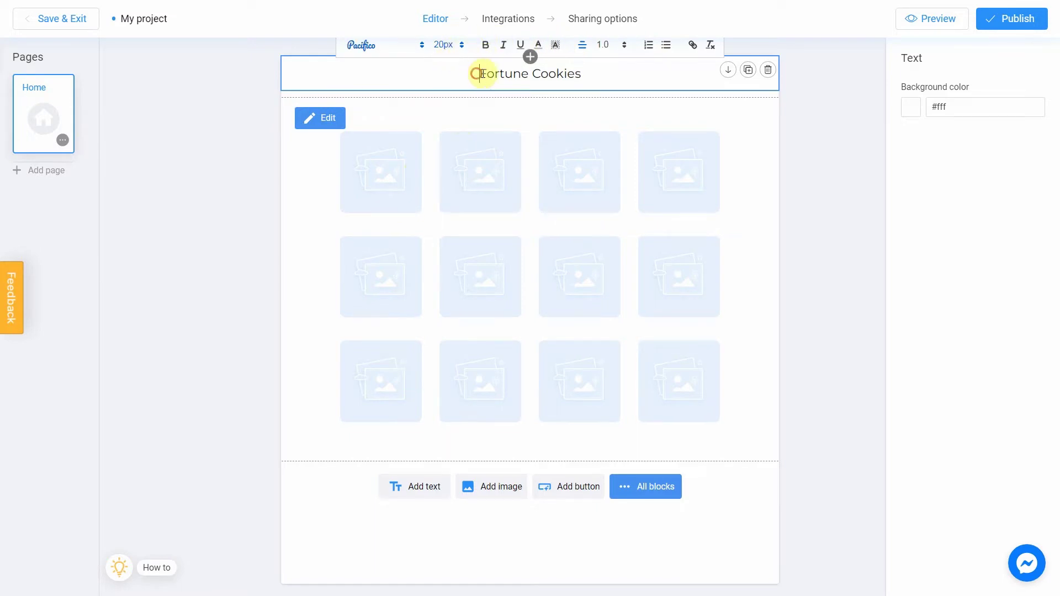
left_click_drag(476, 72, 598, 72)
left_click(421, 46)
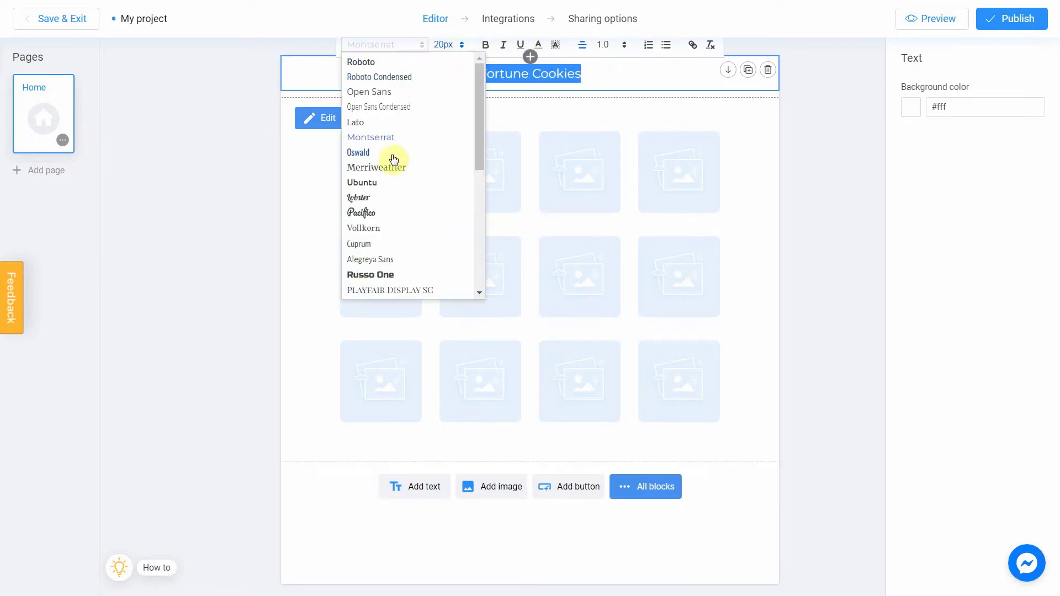
left_click(370, 213)
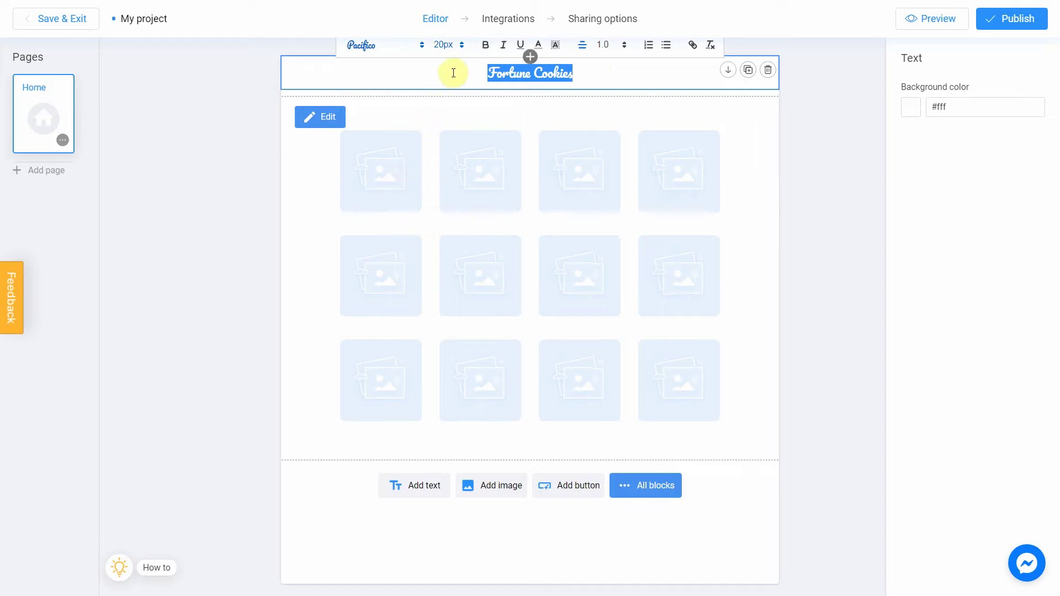
left_click(461, 45)
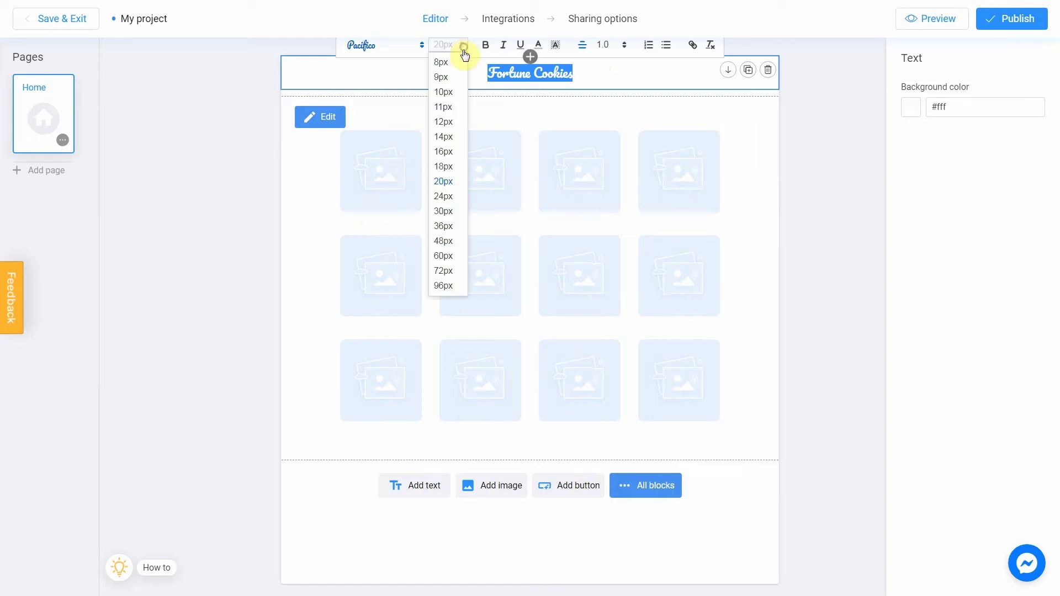
left_click(445, 226)
left_click(805, 122)
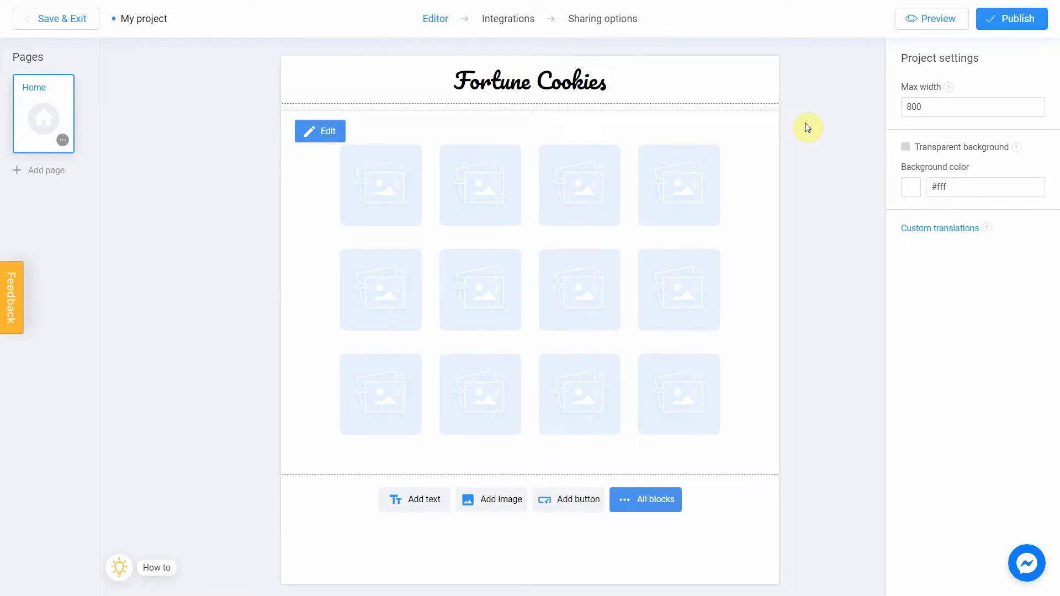
- Set the card grid background to the first Unsplash 'tablecloth texture' photo
left_click(741, 147)
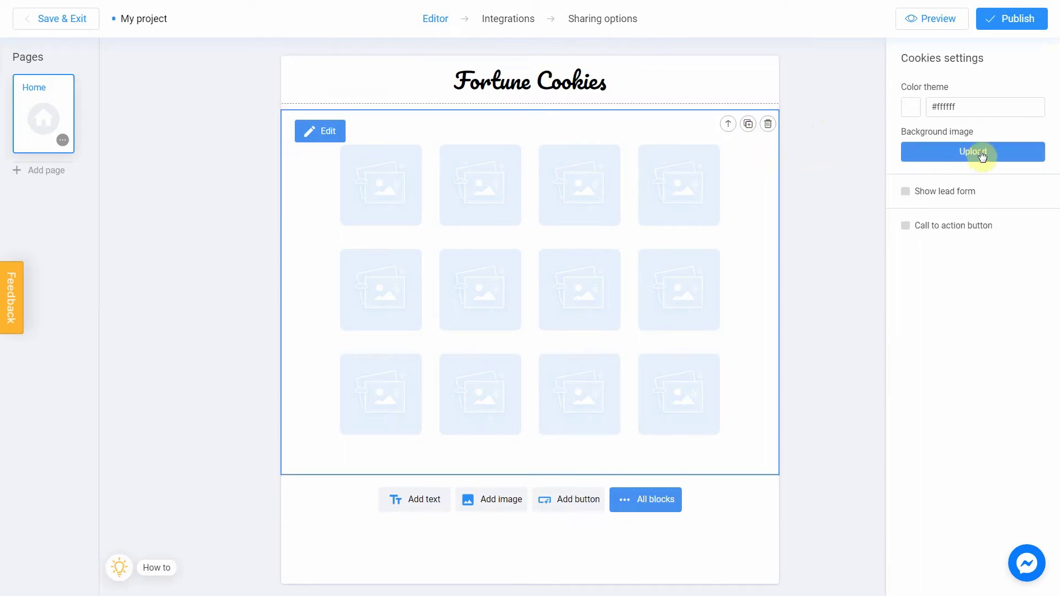
left_click(969, 155)
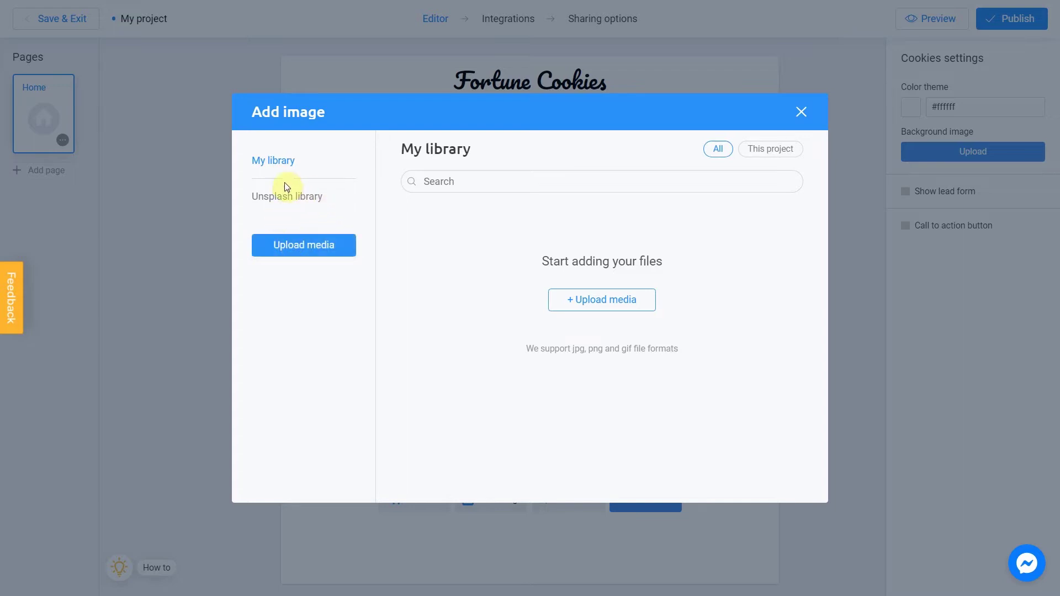
left_click(307, 201)
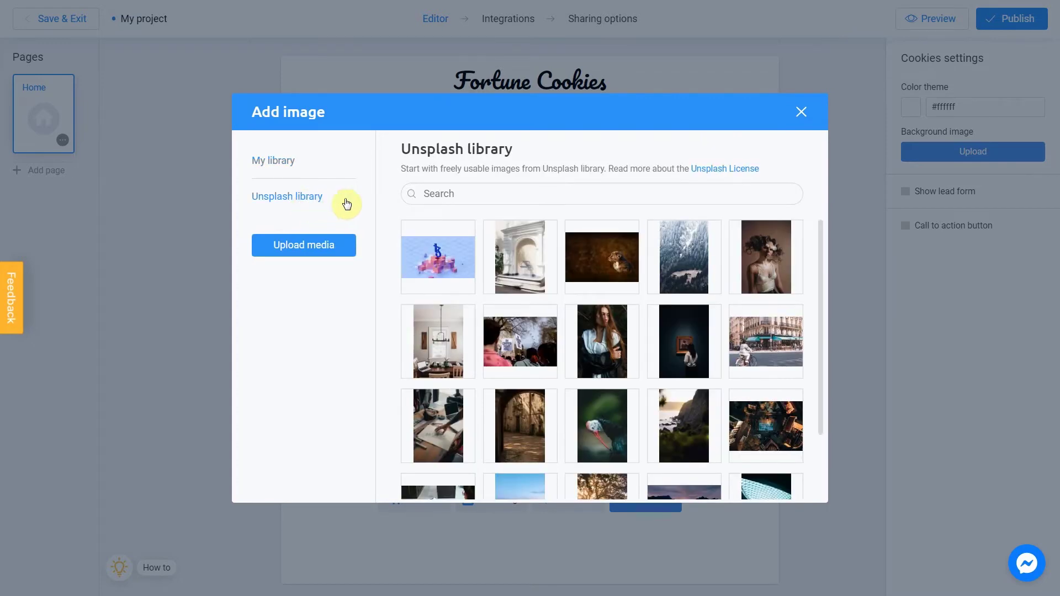
left_click(496, 191)
type("tablecloth")
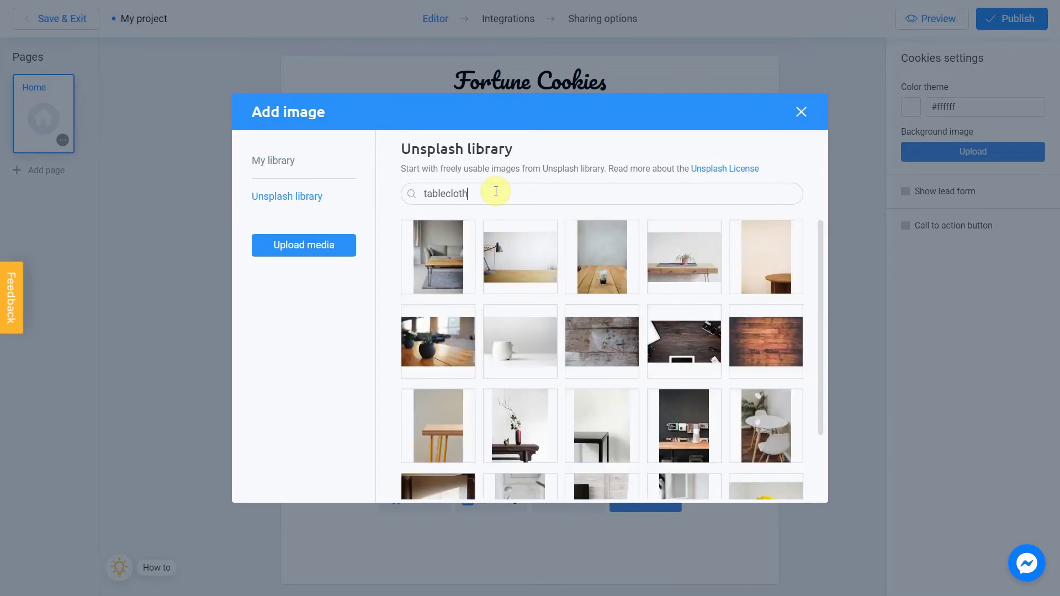
type(" texture")
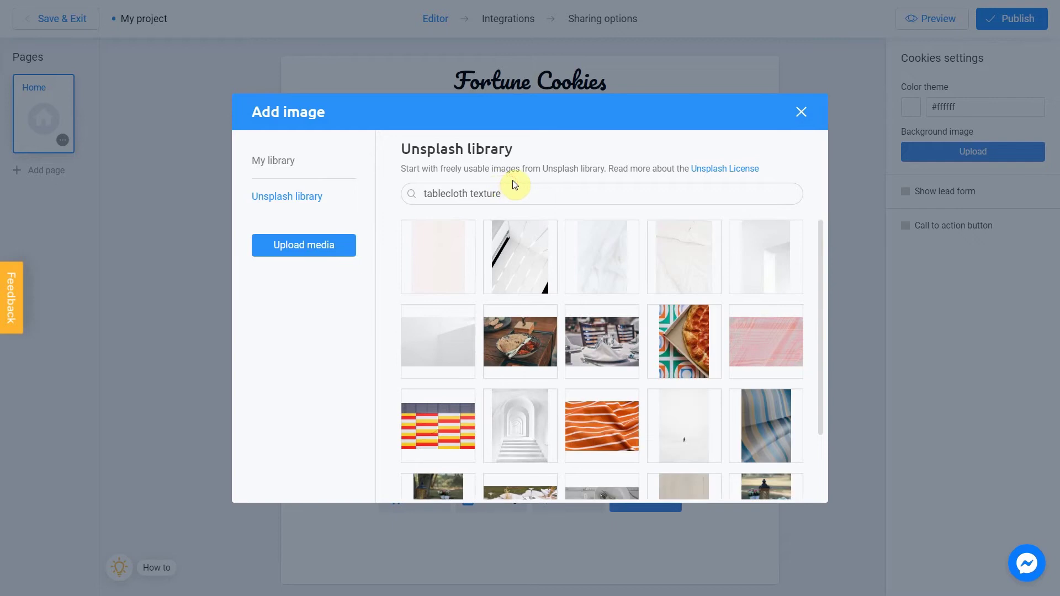
mouse_move(429, 256)
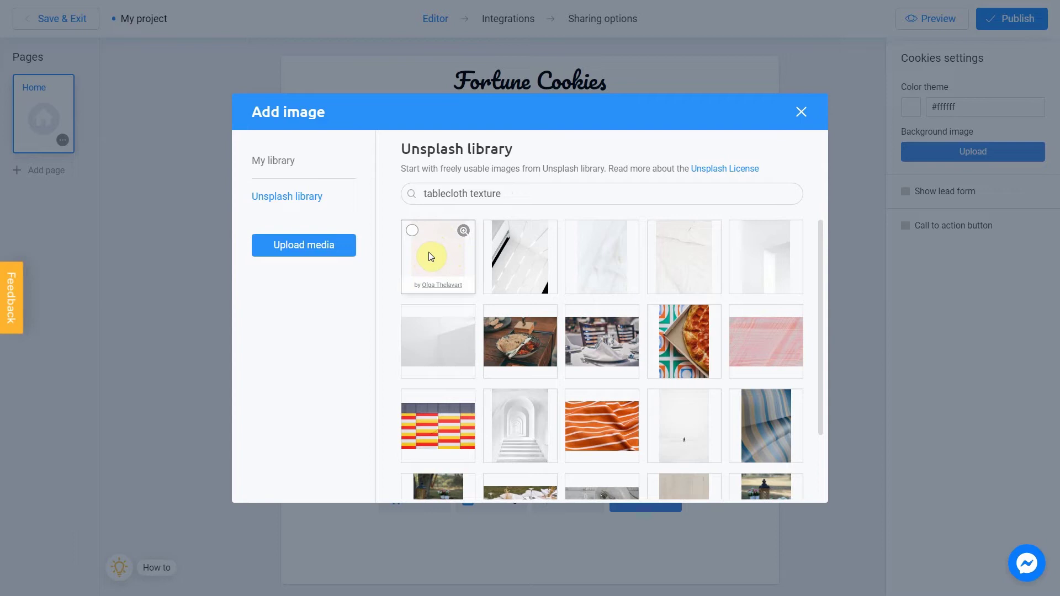
left_click(413, 231)
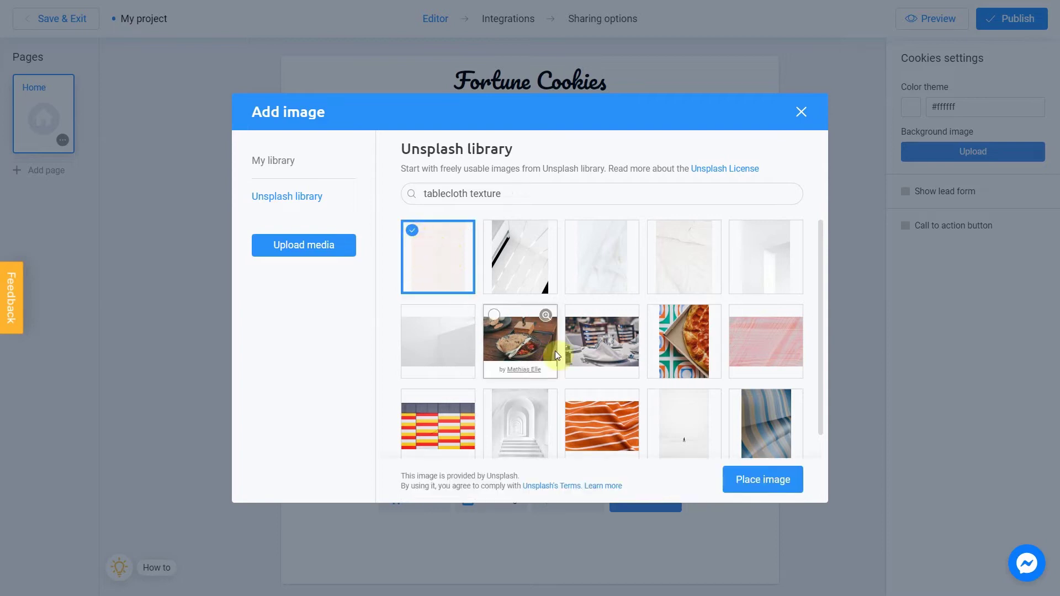
left_click(771, 479)
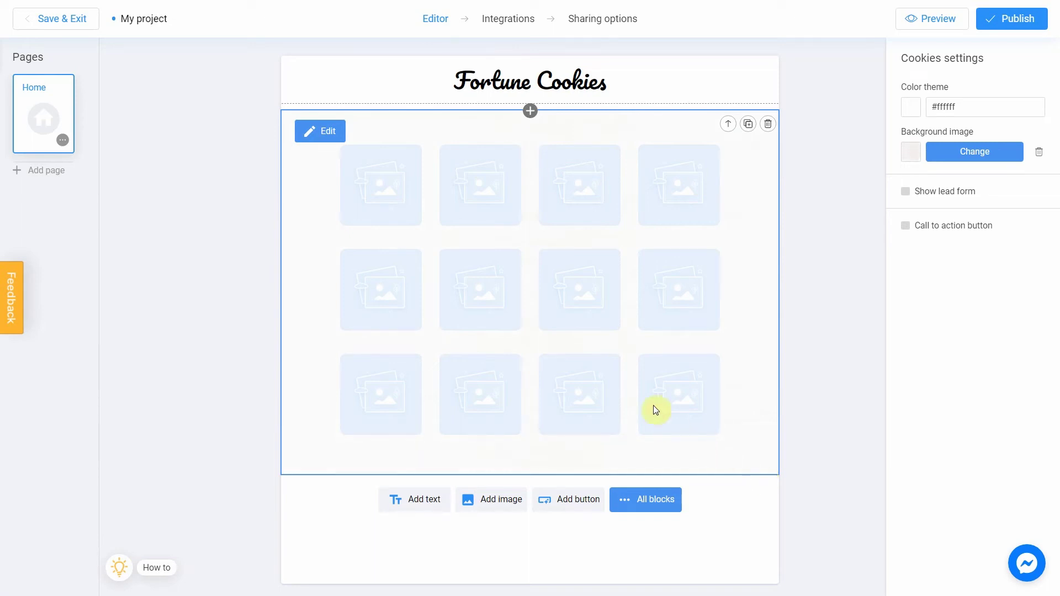
- Delete Cards 12, 11, 10 and 9 in Card options, then return to Card 1
left_click(328, 133)
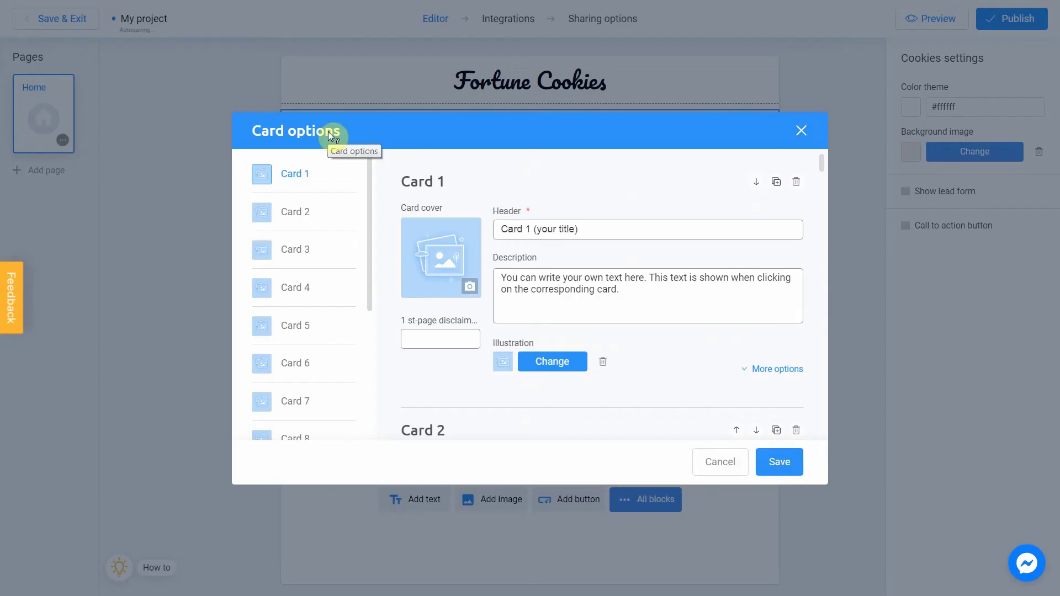
scroll(369, 177, "down", 3)
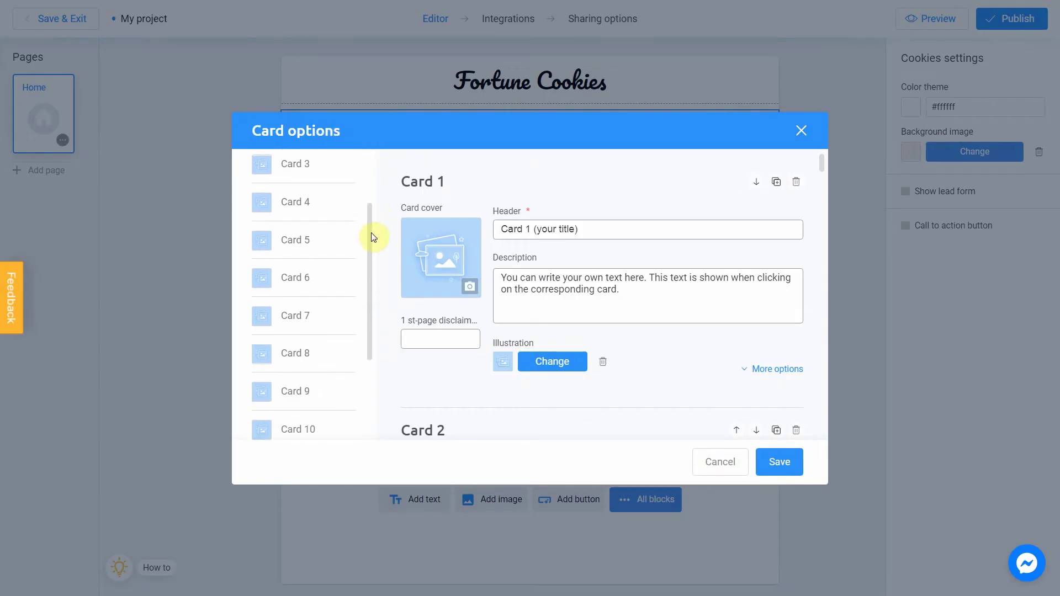
scroll(370, 285, "down", 1)
scroll(370, 280, "up", 3)
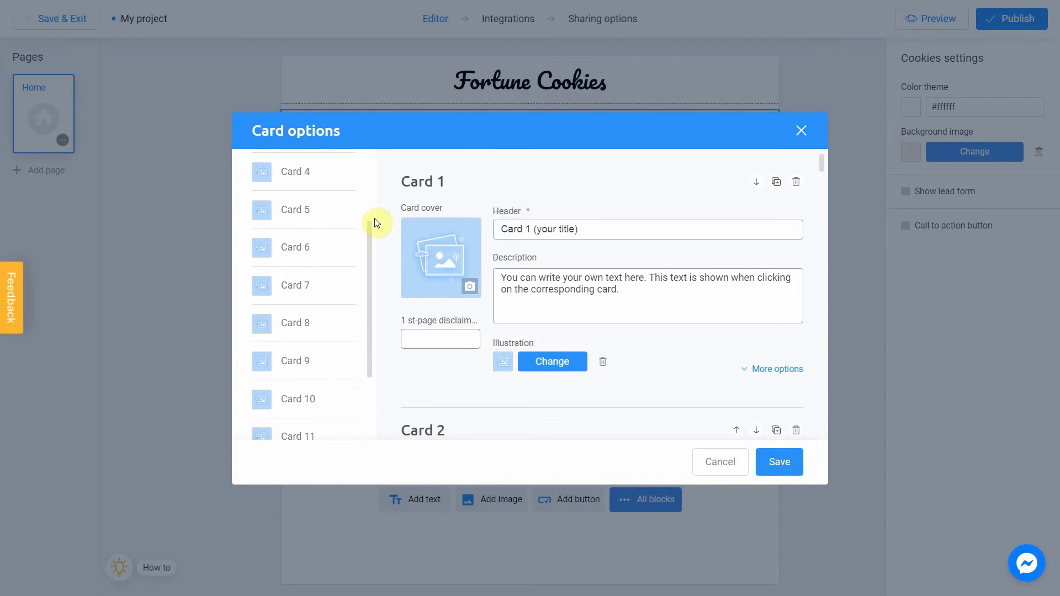
scroll(376, 181, "up", 1)
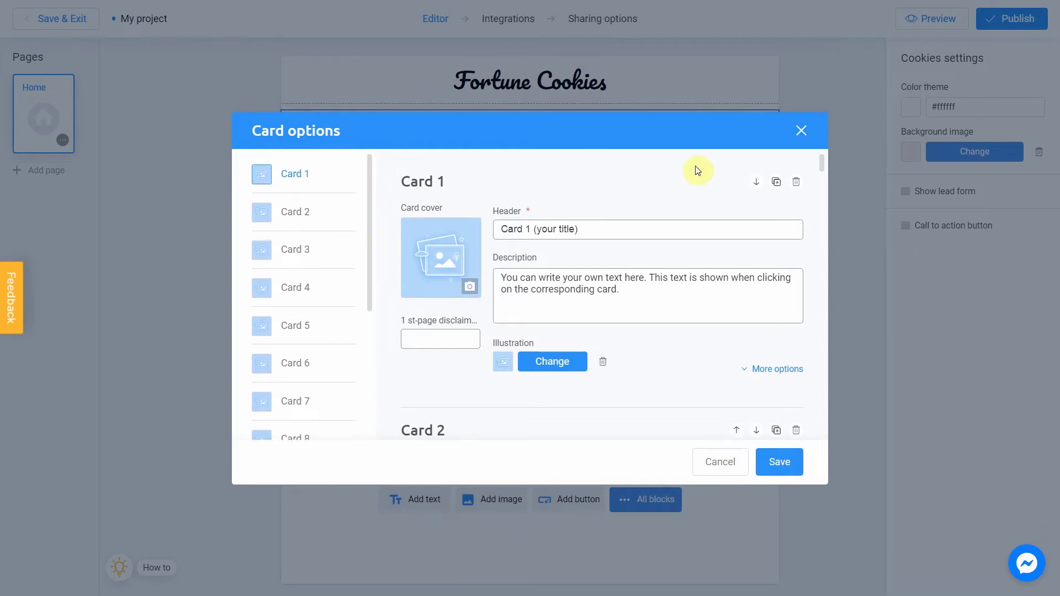
left_click_drag(822, 170, 824, 442)
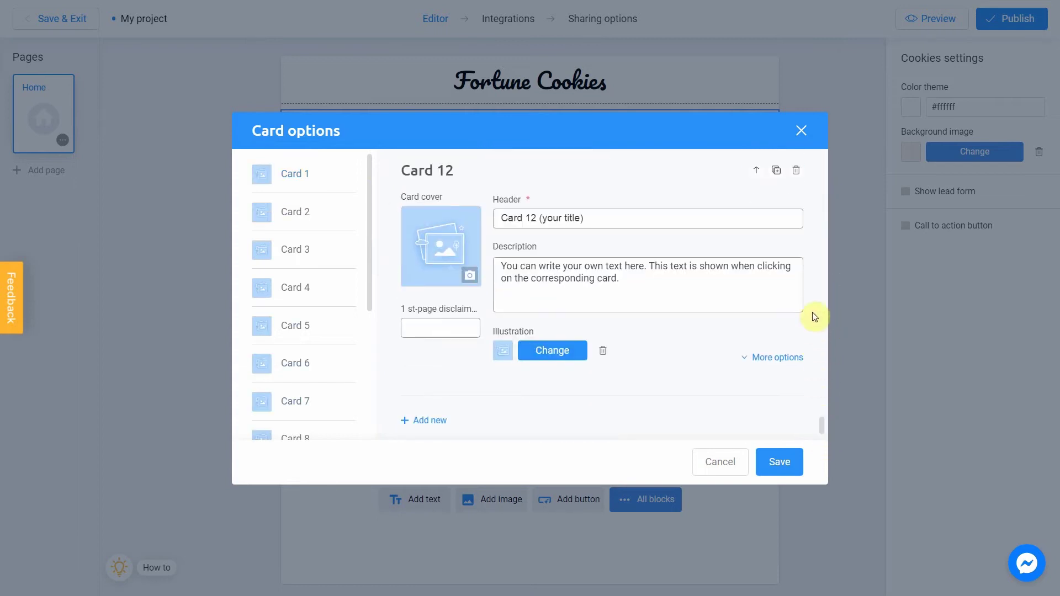
left_click(795, 171)
left_click(795, 171)
left_click(795, 172)
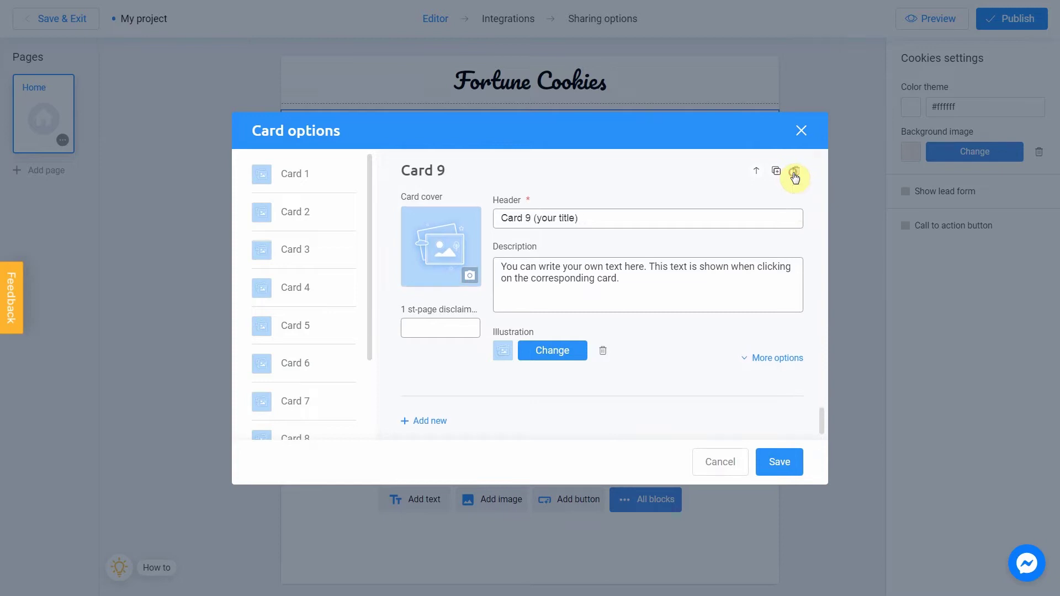
left_click(795, 172)
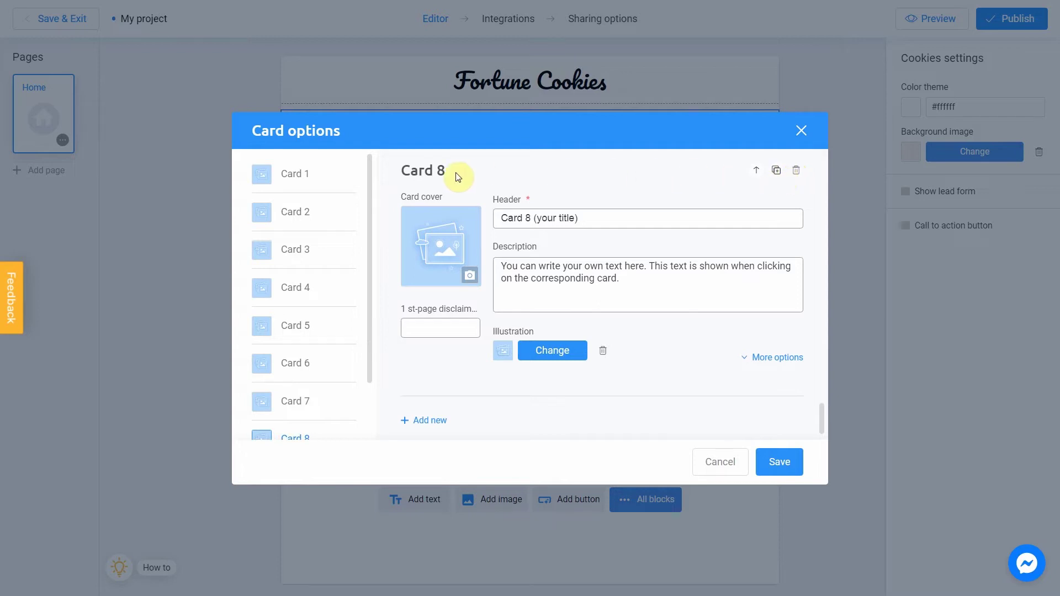
left_click(297, 178)
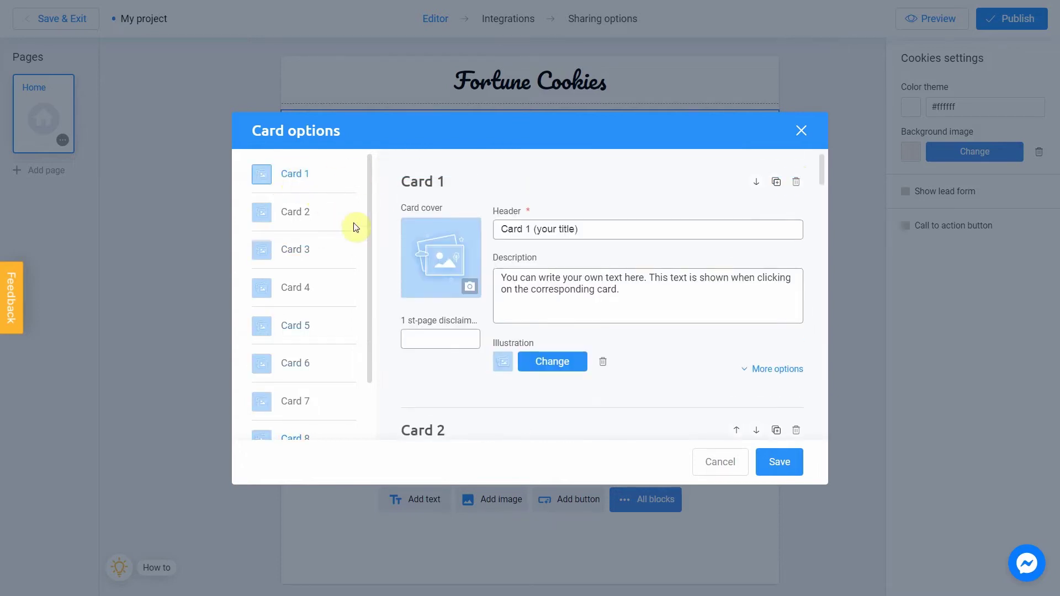
- Upload 1.png from the computer and place it as Card 1's cover image
left_click(470, 288)
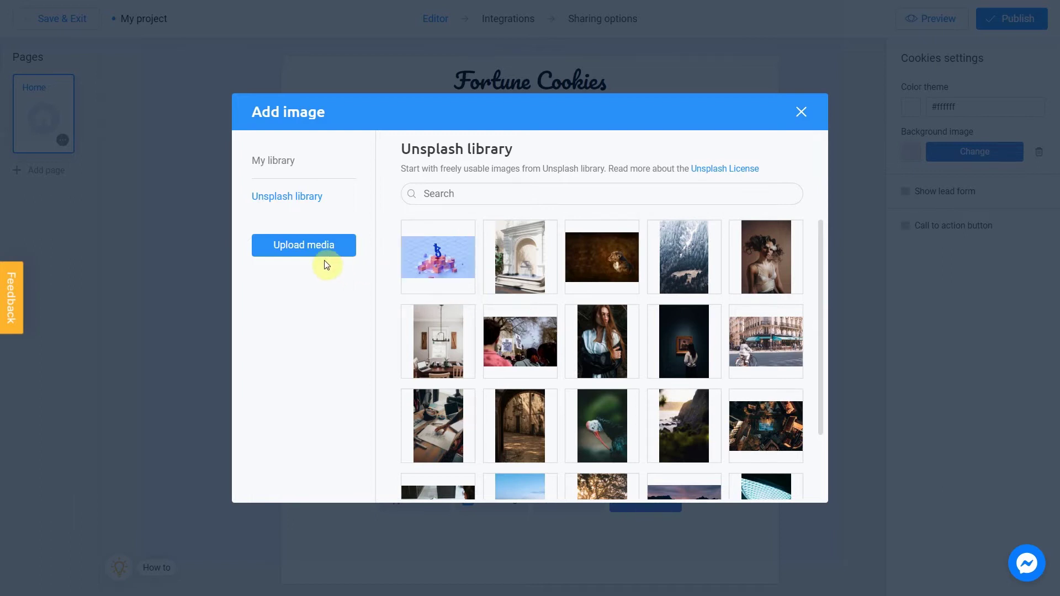
left_click(308, 243)
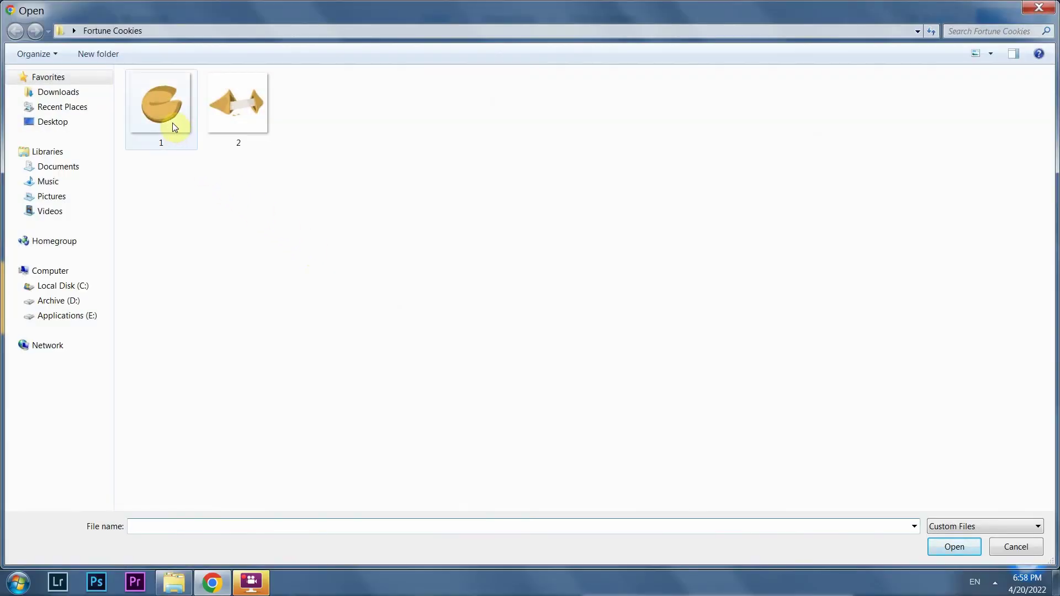
double_click(173, 127)
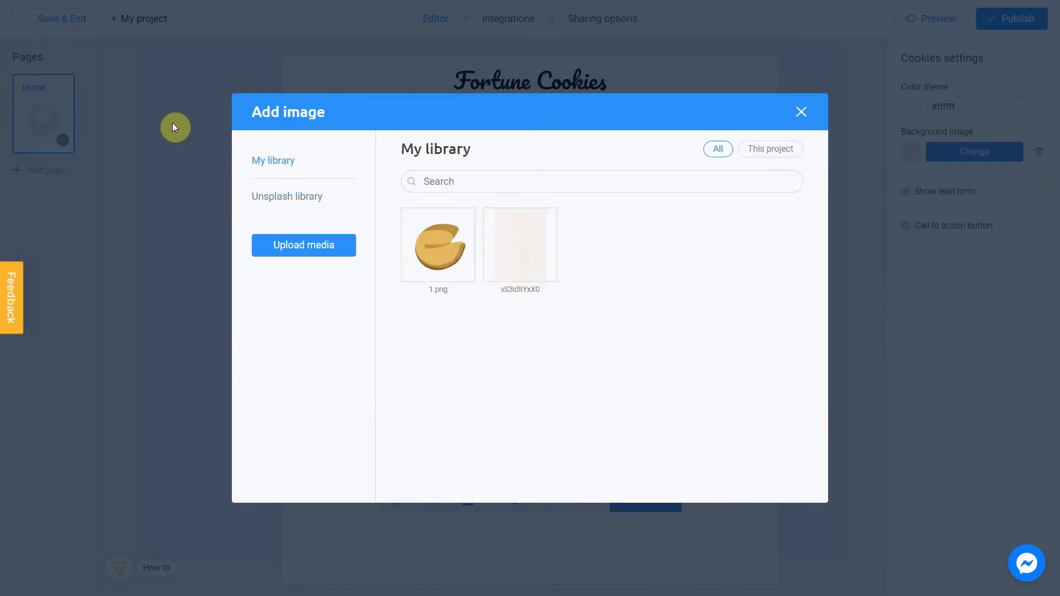
left_click(412, 219)
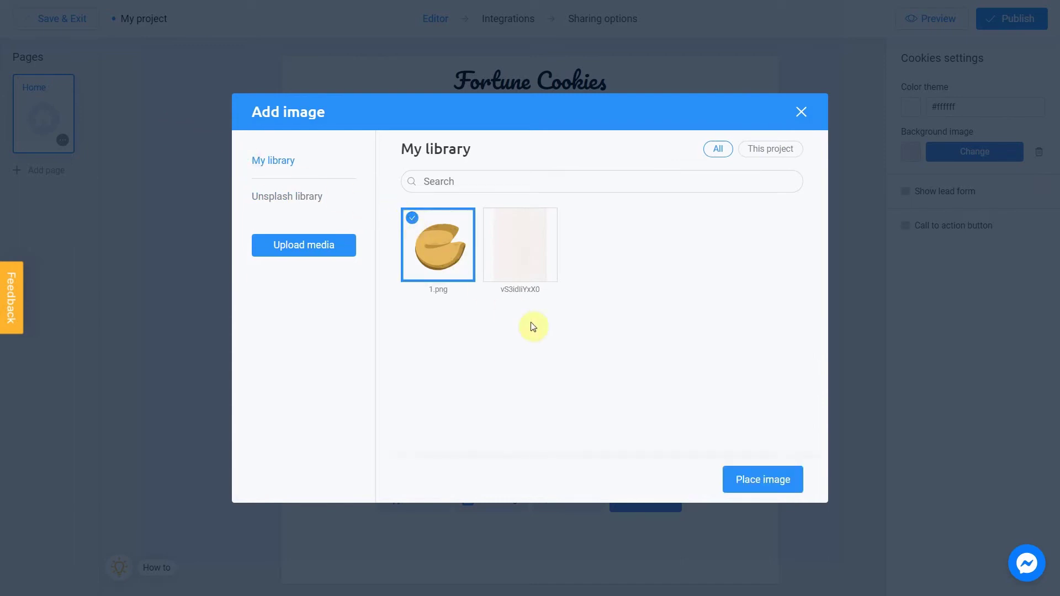
left_click(773, 485)
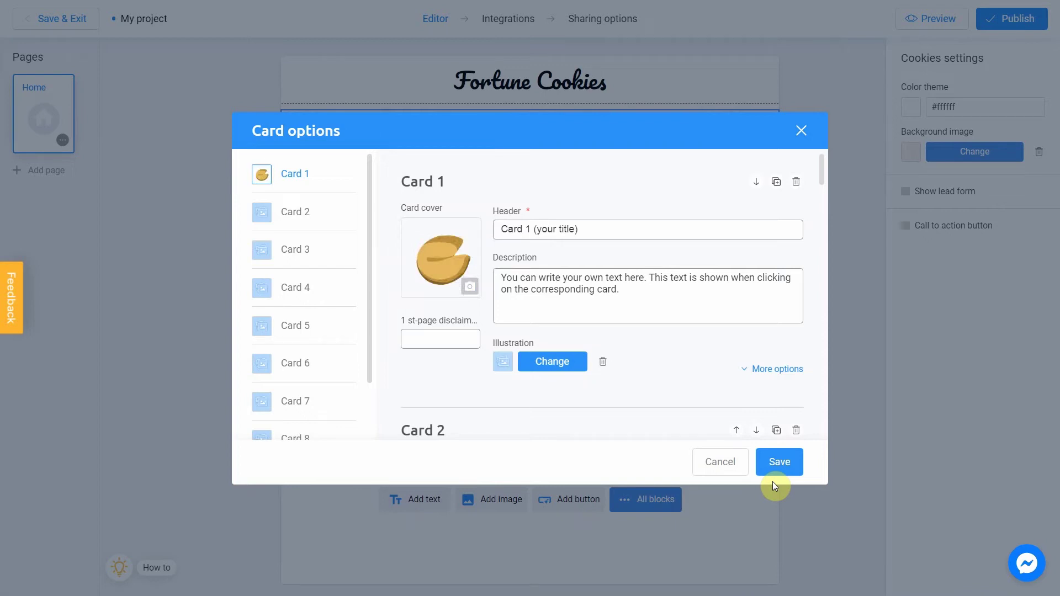
- Change Card 1's header to 'The greatest risk is not taking one' and clear its description
left_click_drag(660, 229, 493, 229)
type("The greate")
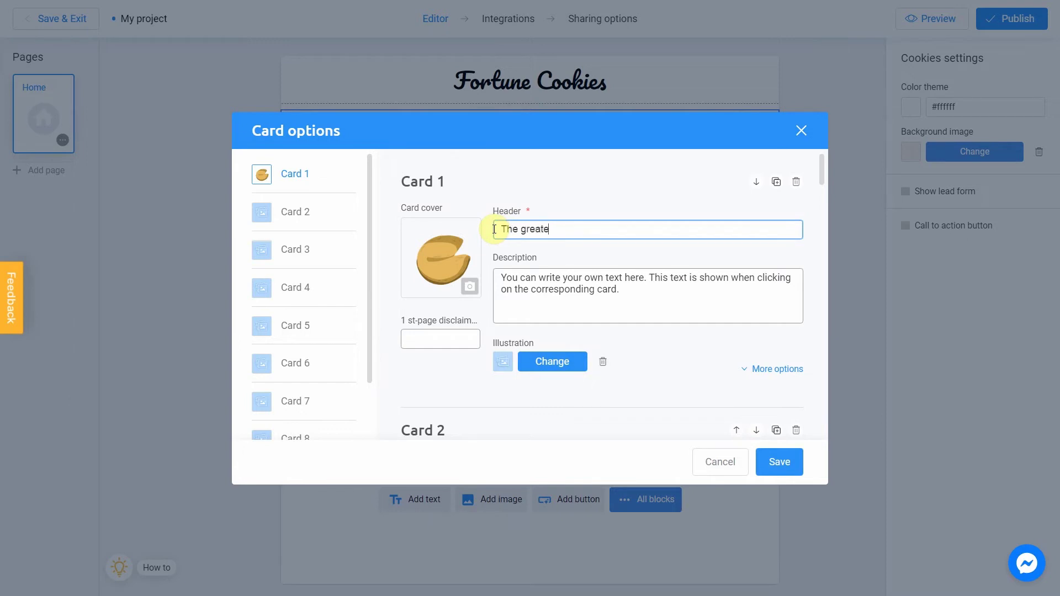
type("st risk is not taking one")
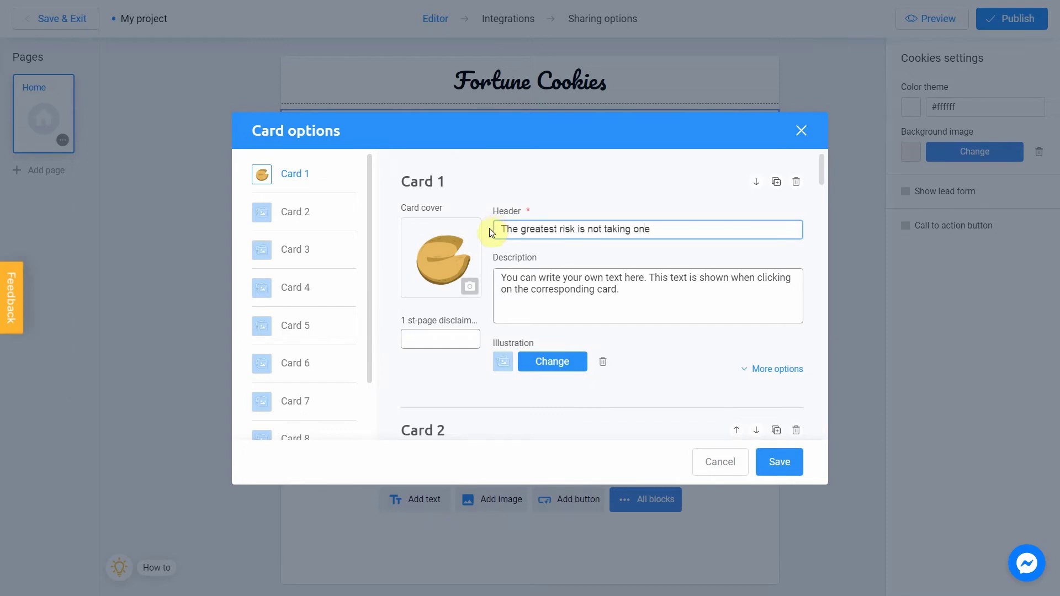
left_click(486, 228)
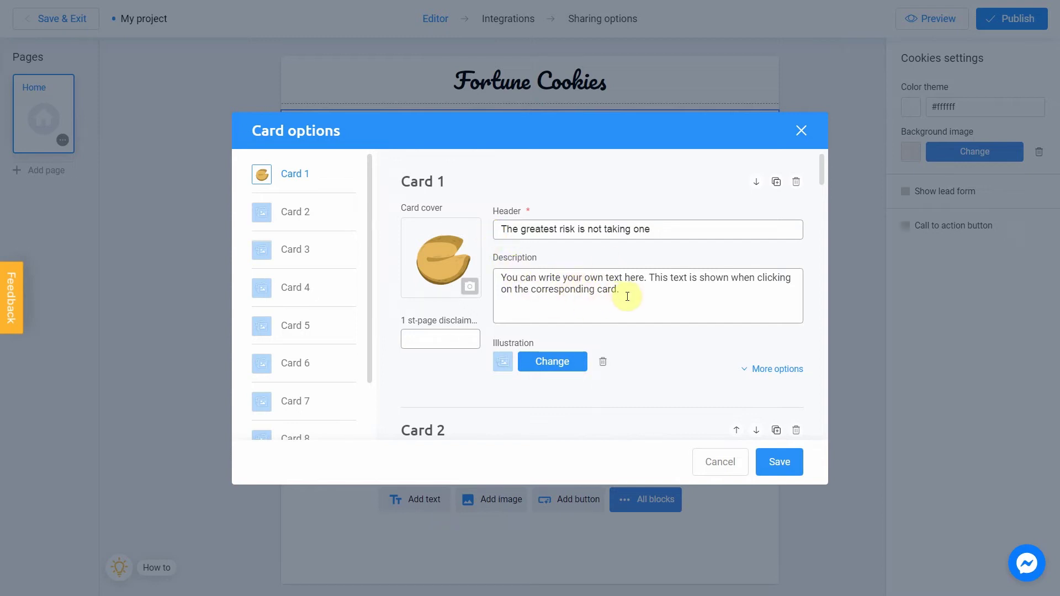
left_click_drag(627, 297, 488, 269)
key("BackSpace")
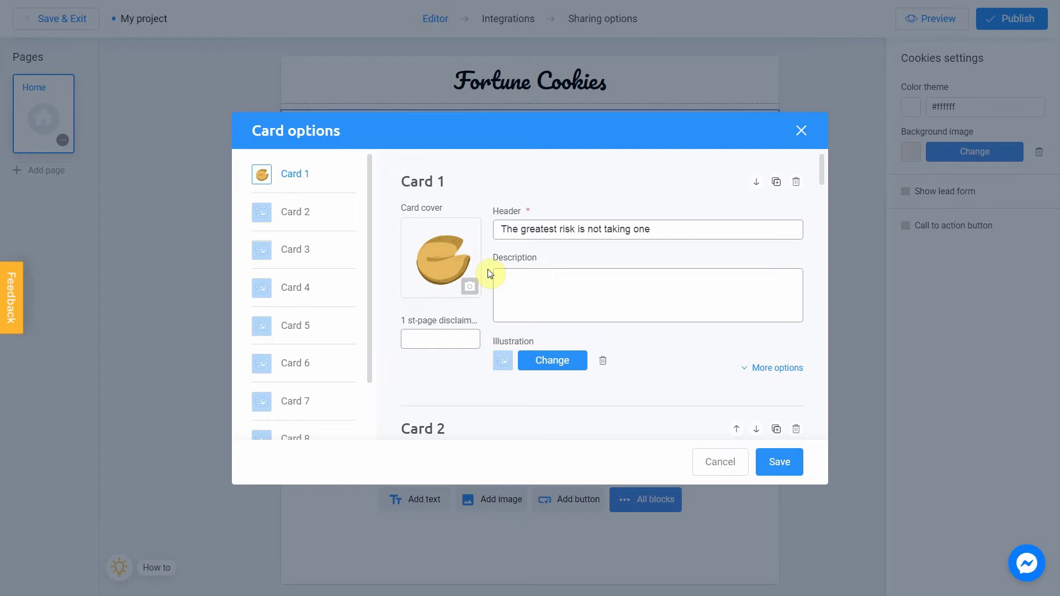
- Place the cliff photo from an Unsplash 'risk' search as Card 1's illustration
left_click(549, 361)
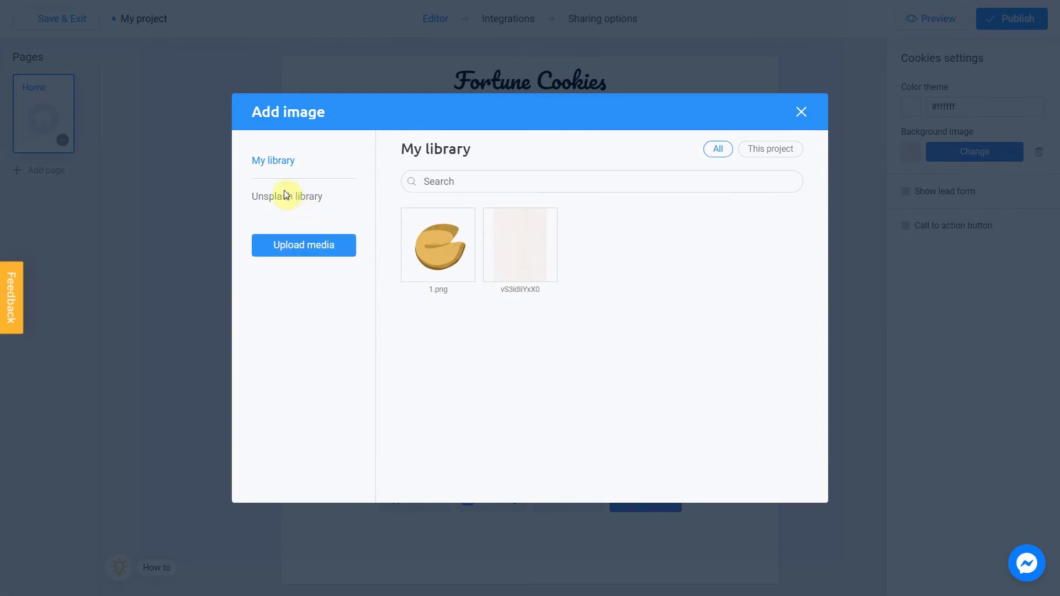
left_click(293, 203)
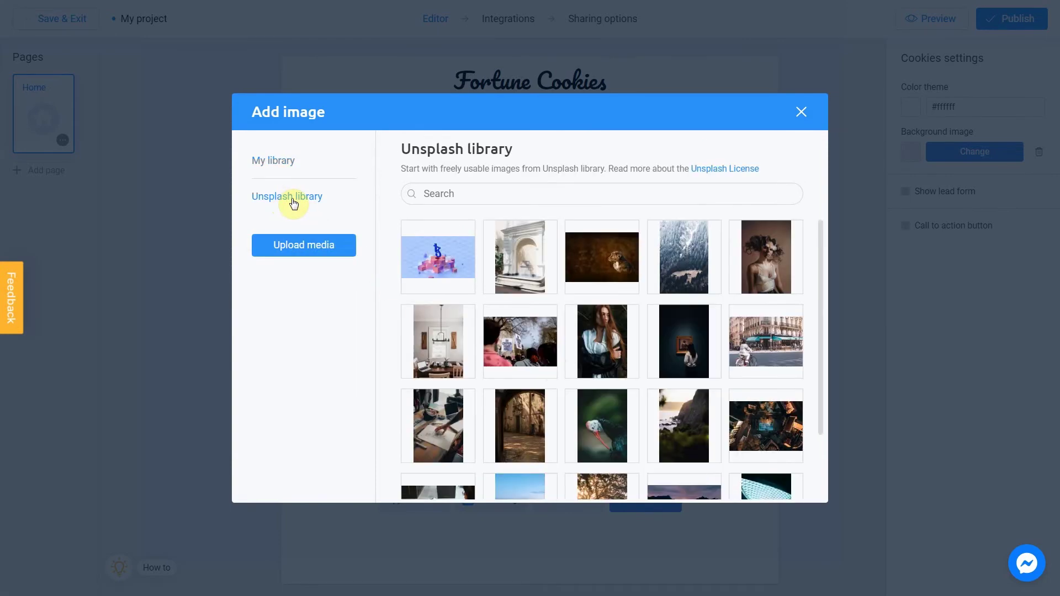
left_click(483, 192)
type("risk")
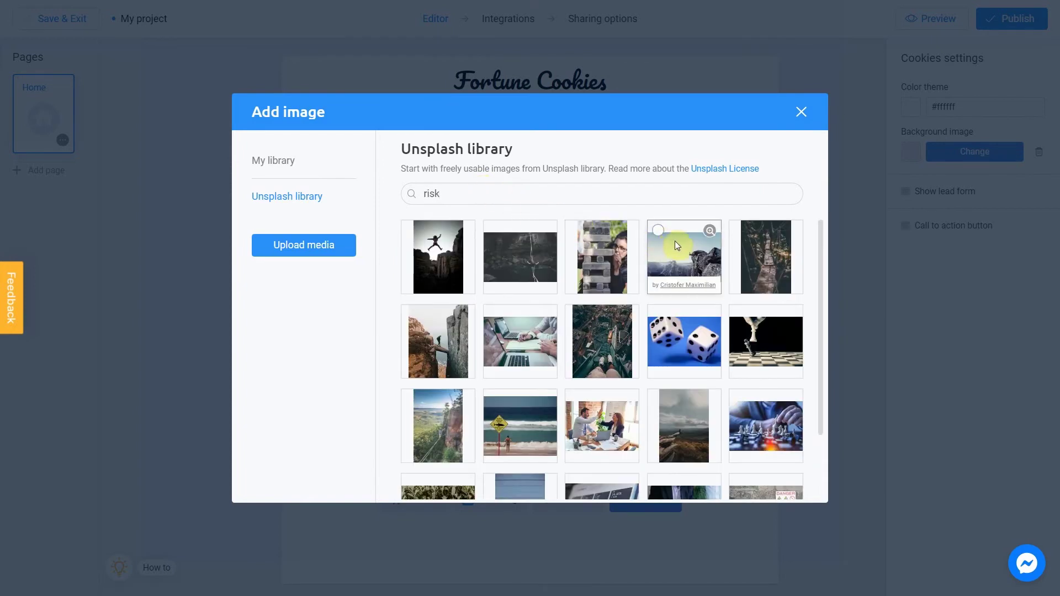
left_click(660, 232)
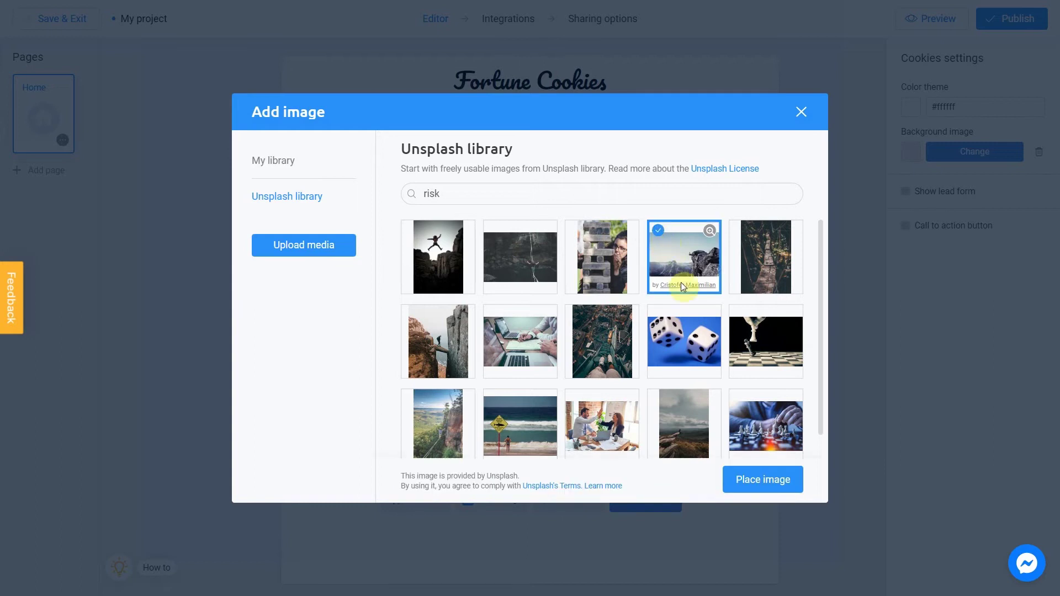
left_click(748, 480)
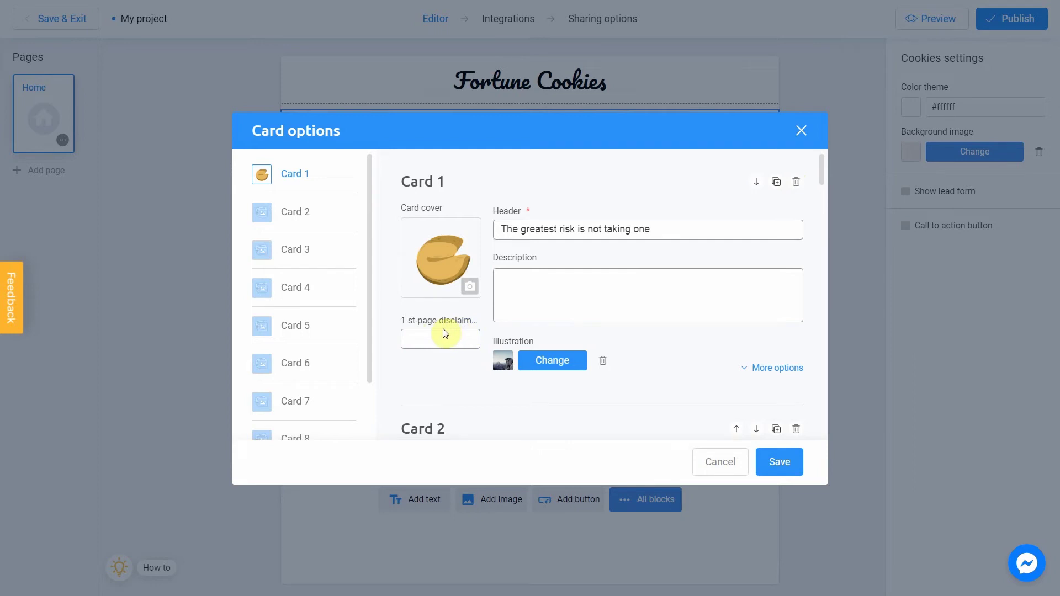
- Expand and collapse Card 1's extra options, then switch to Card 2
left_click(771, 375)
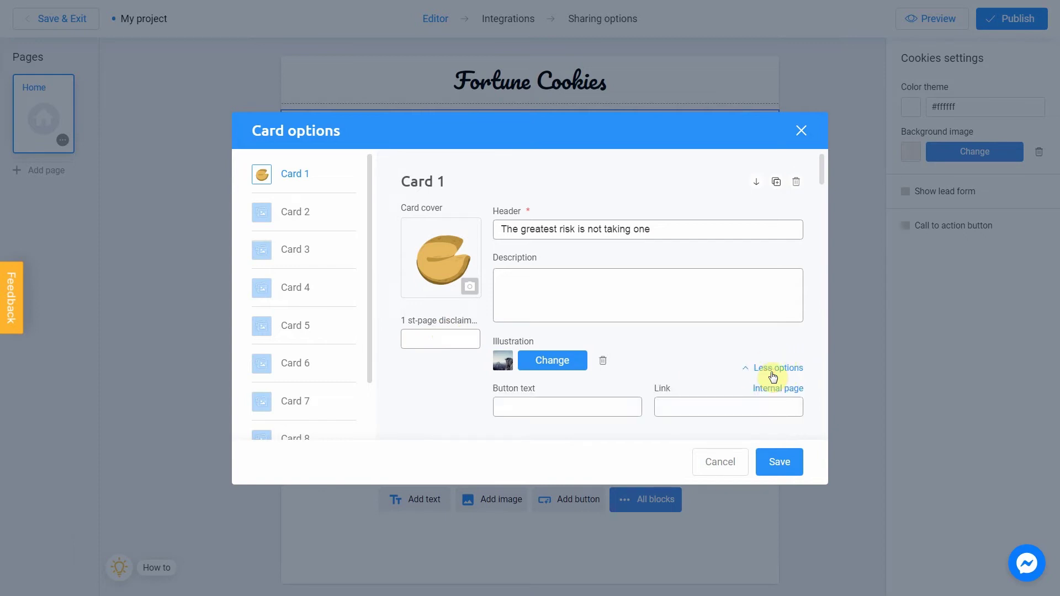
left_click(772, 375)
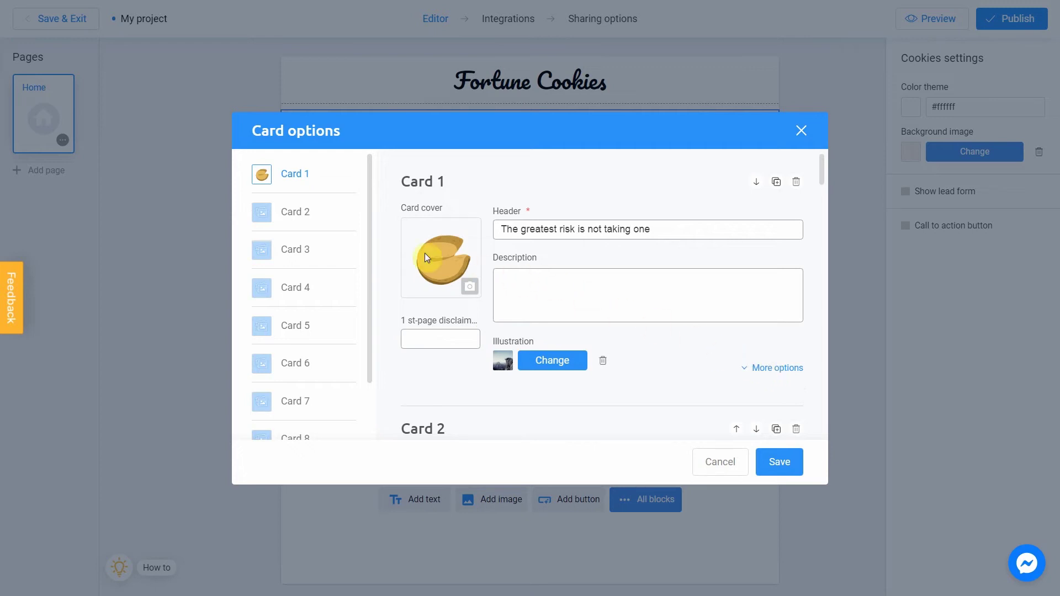
left_click(298, 219)
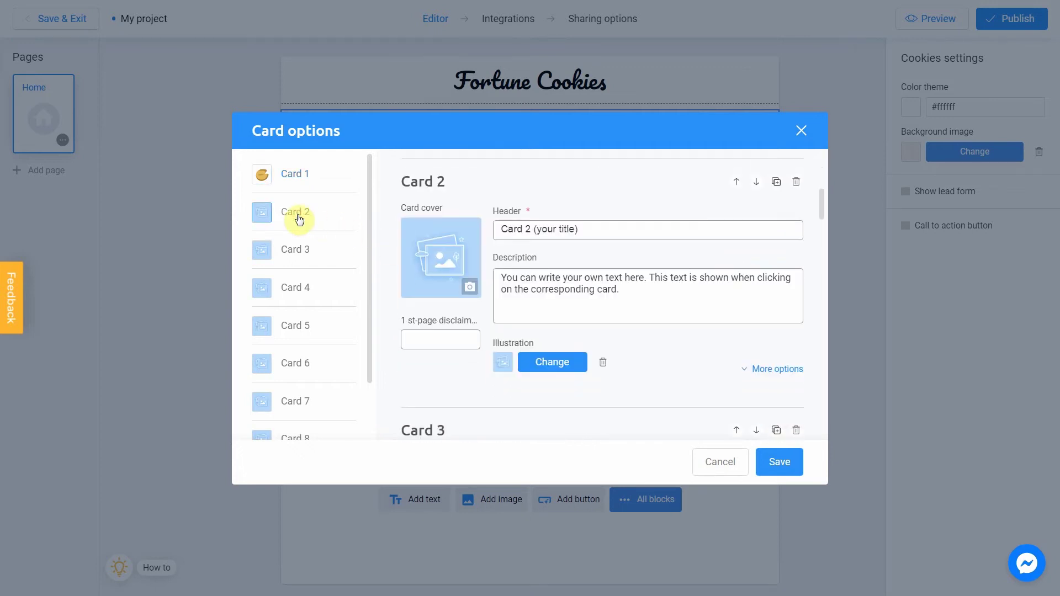
- Set the uploaded 1.png cookie image as Card 2's cover
left_click(469, 286)
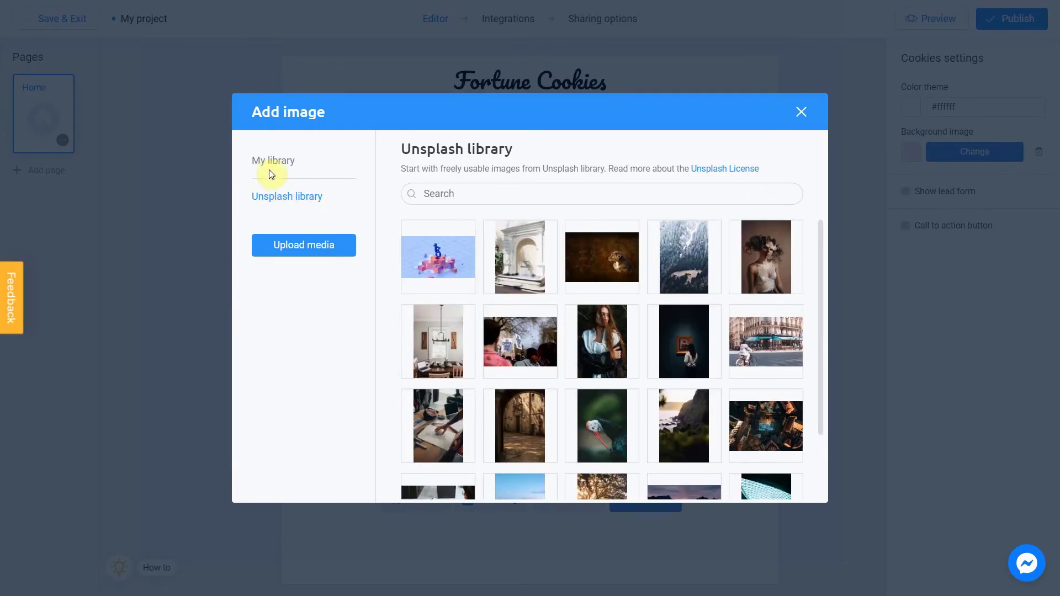
left_click(275, 163)
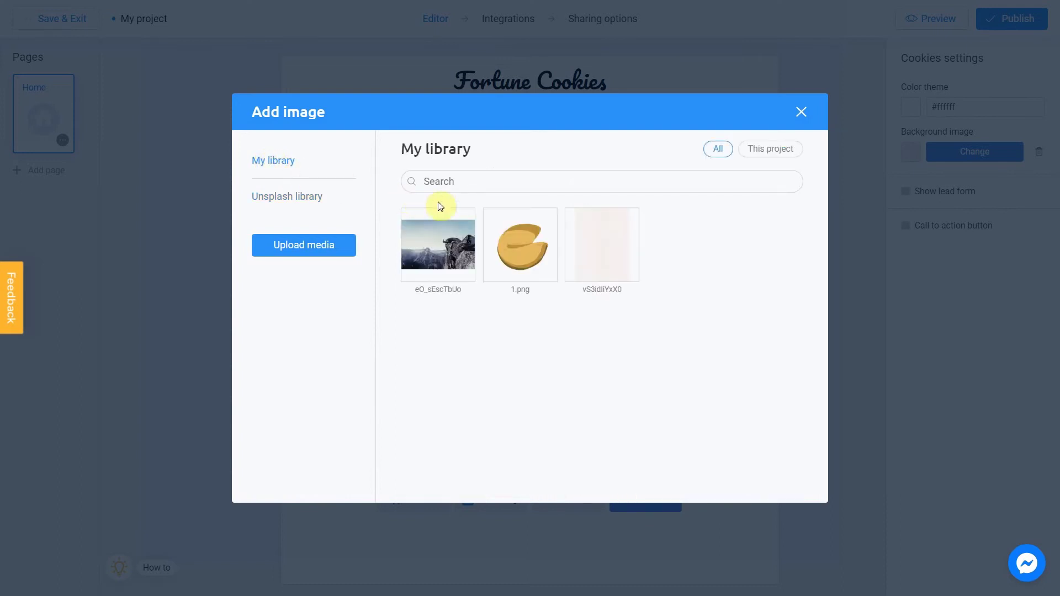
mouse_move(491, 222)
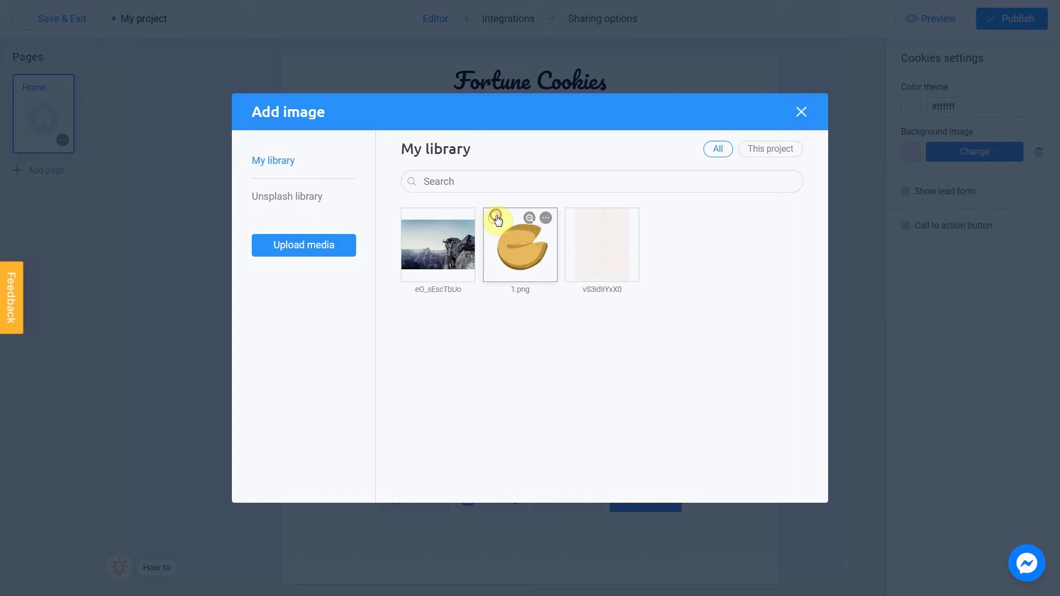
left_click(496, 217)
left_click(754, 483)
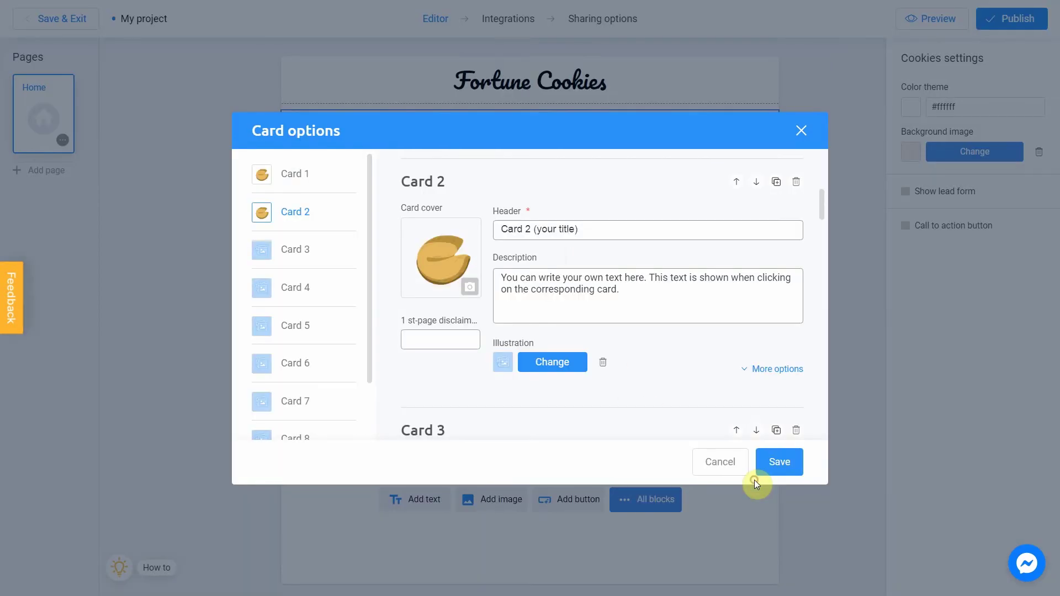
- Change Card 2's header to 'It's better to be alone sometimes' and empty its description
left_click_drag(628, 229, 501, 225)
type("It's better ")
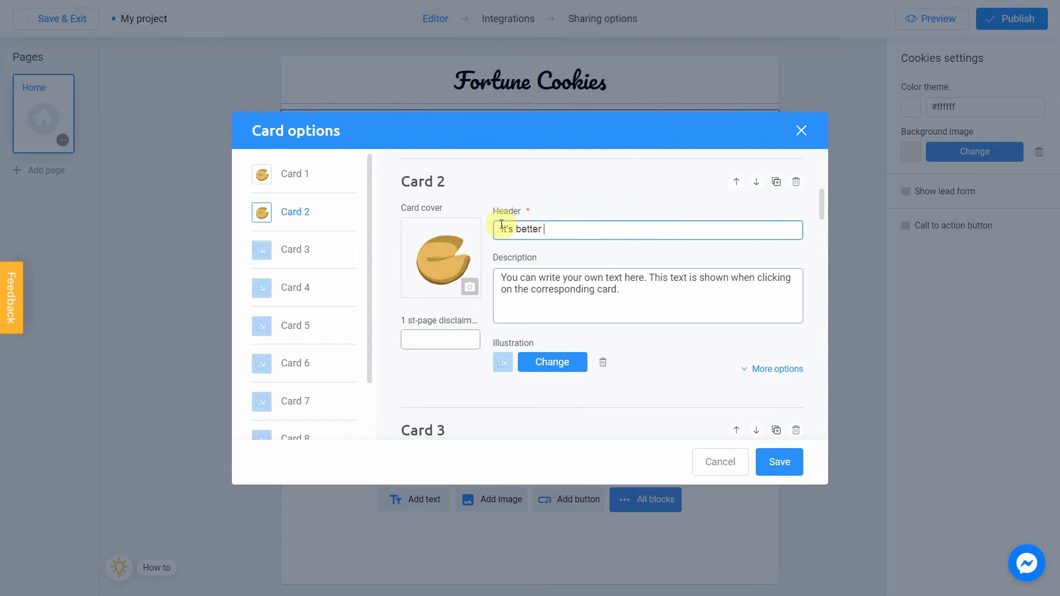
type("to be alone sometimes")
left_click(489, 221)
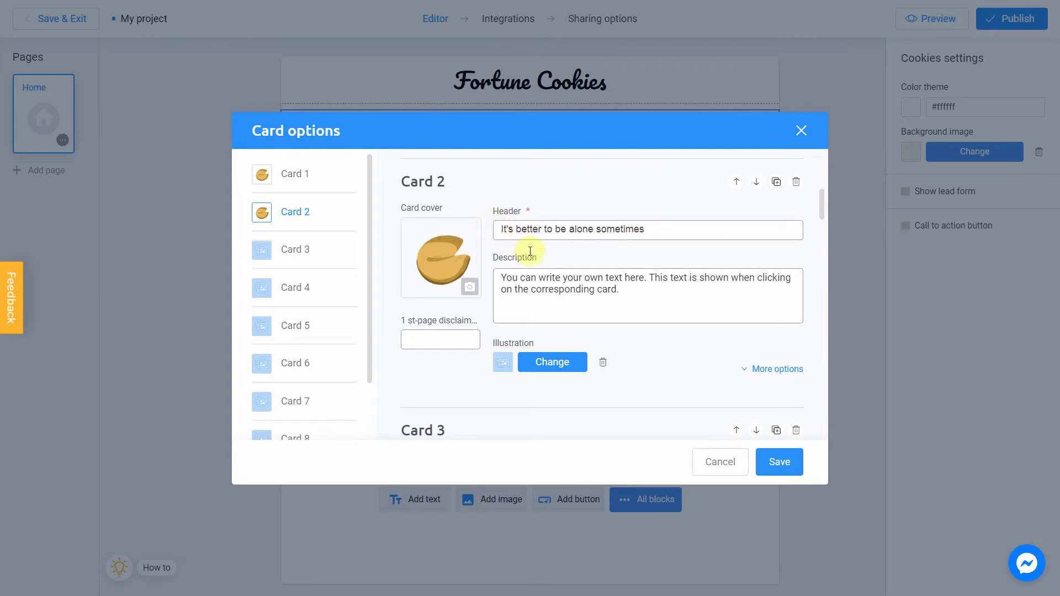
left_click_drag(630, 293, 491, 276)
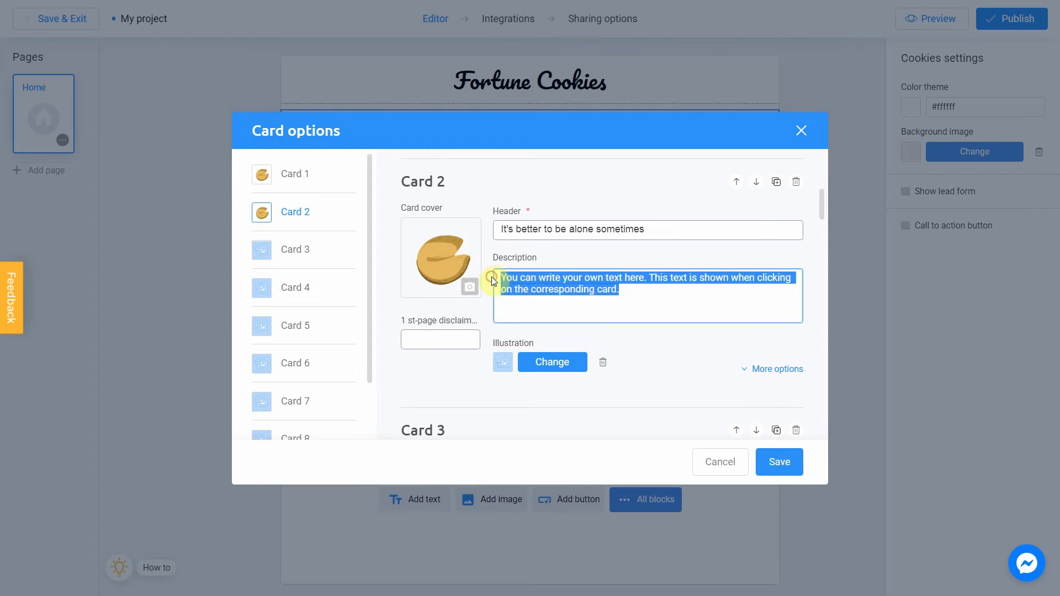
key("BackSpace")
left_click(491, 276)
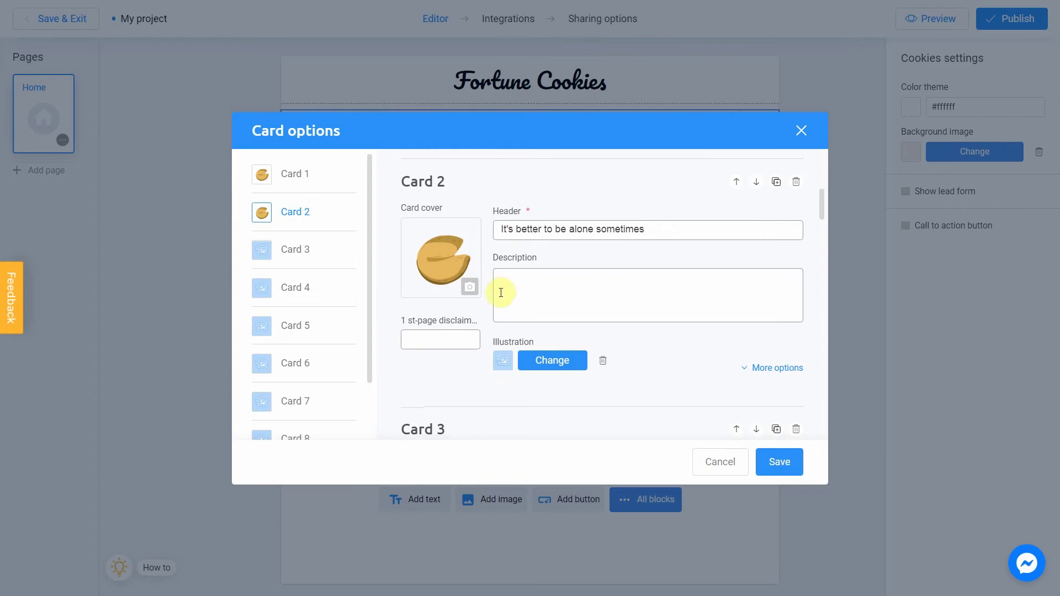
- Search Unsplash for 'alone' and place the sunset silhouette photo as Card 2's illustration
left_click(547, 362)
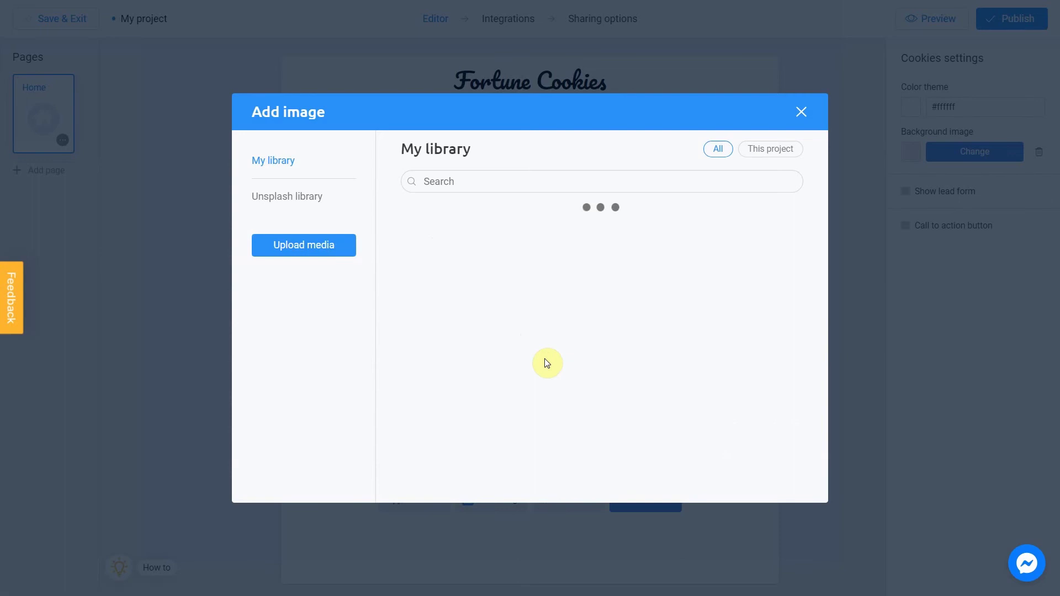
left_click(314, 197)
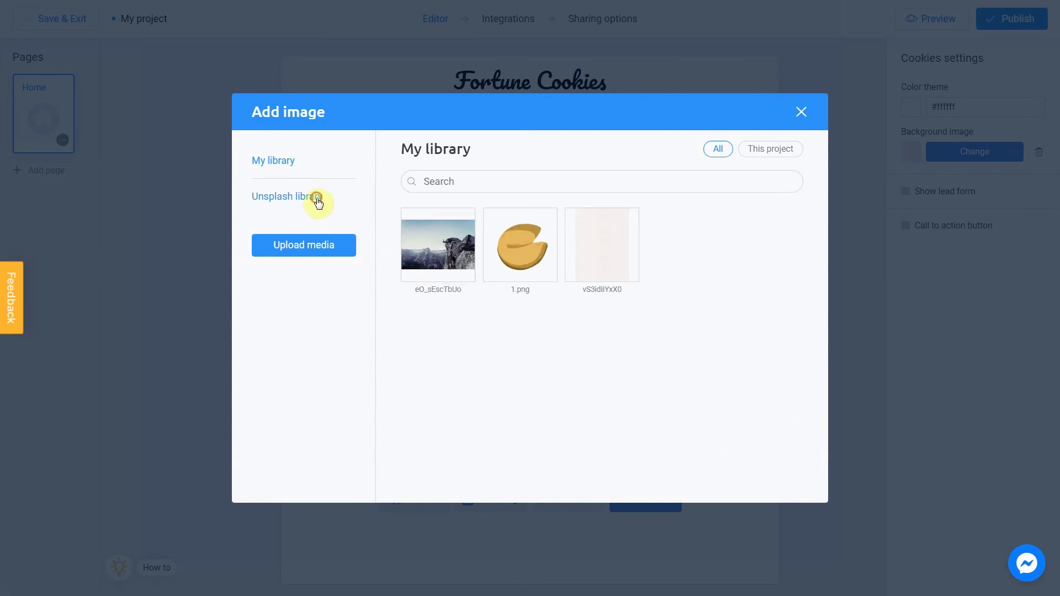
left_click(499, 198)
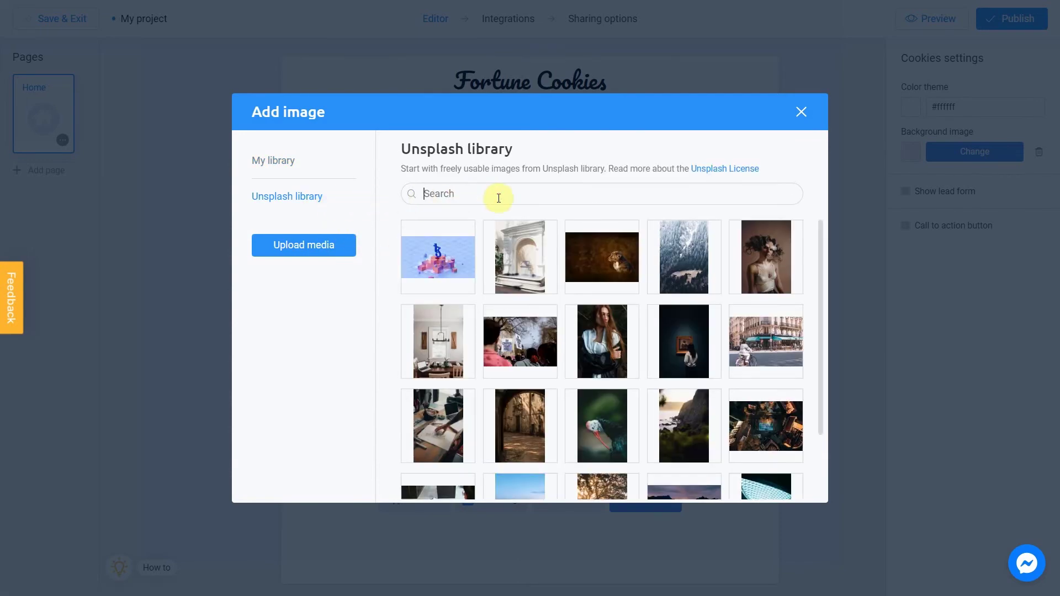
type("alone")
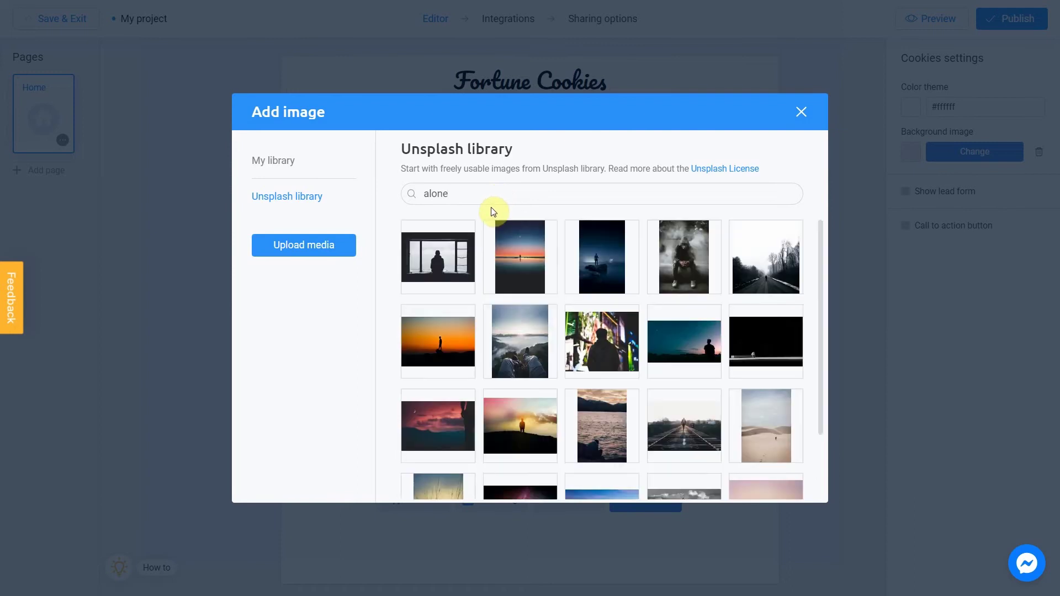
left_click(411, 319)
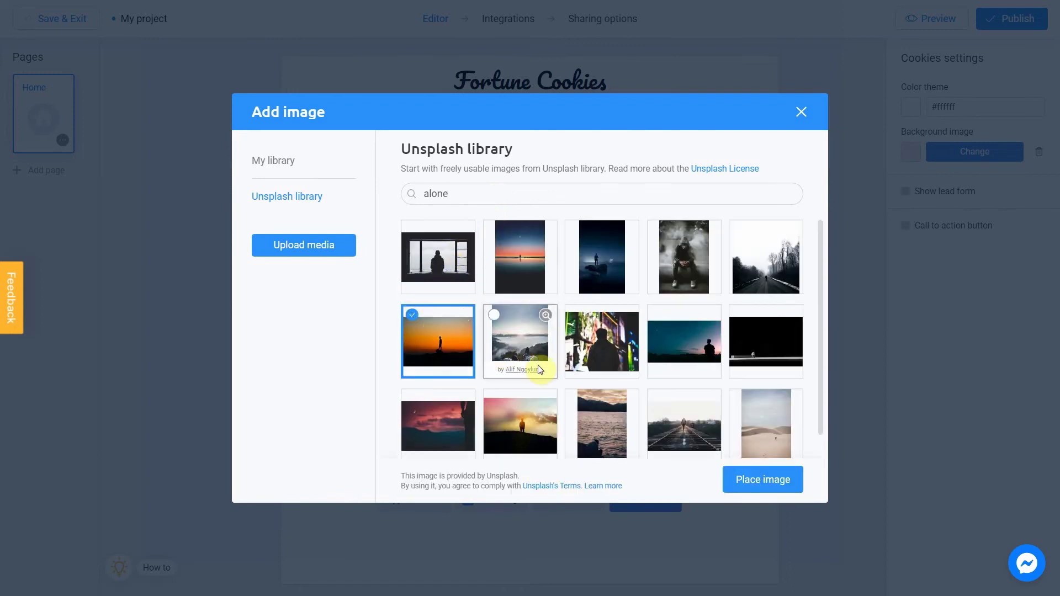
left_click(754, 481)
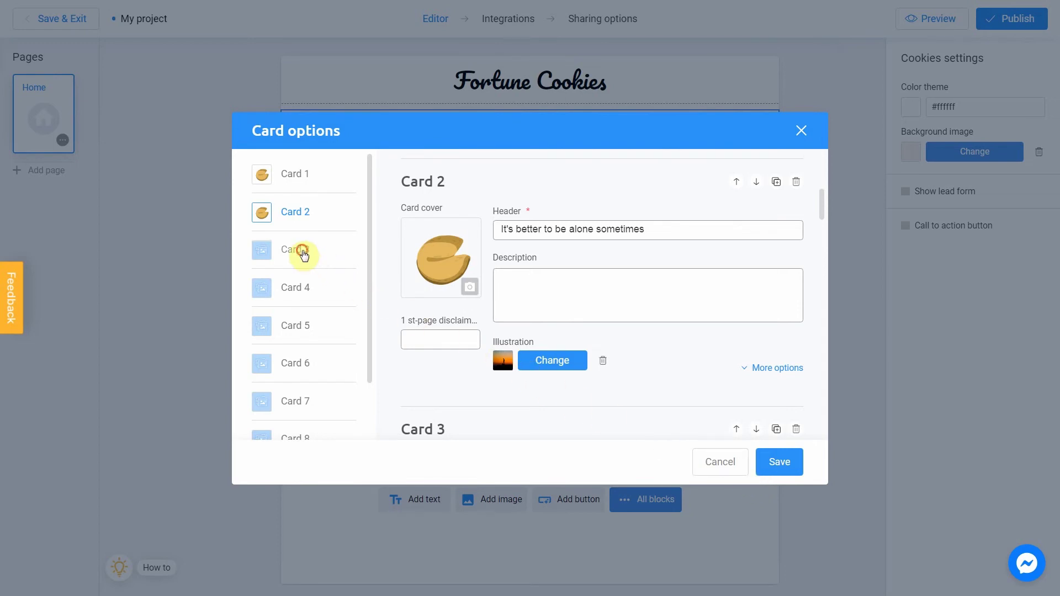
- Switch to Card 3 and give it the 1.png cookie cover
left_click(303, 251)
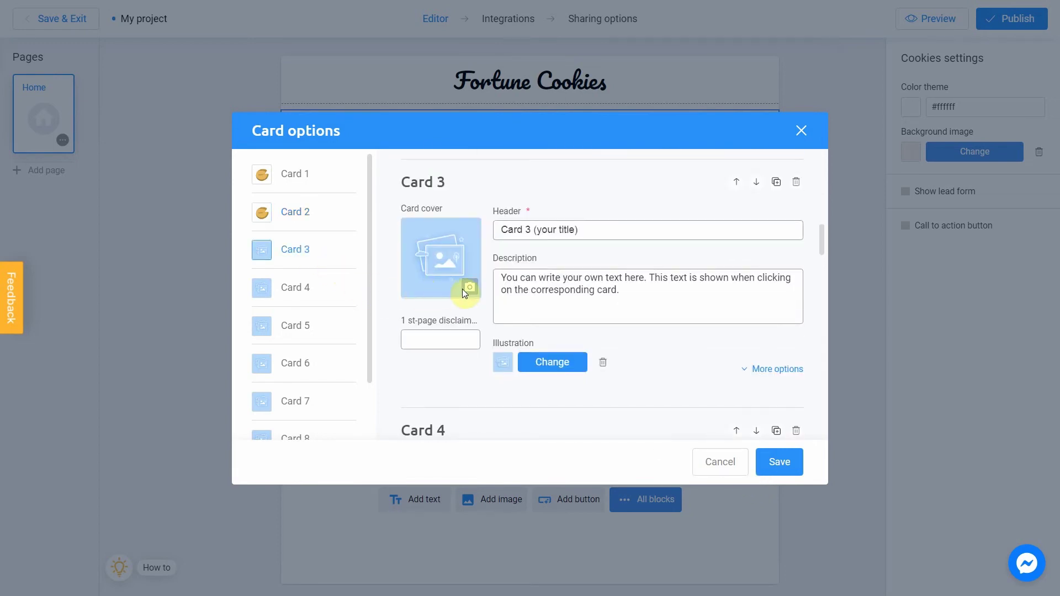
left_click(466, 292)
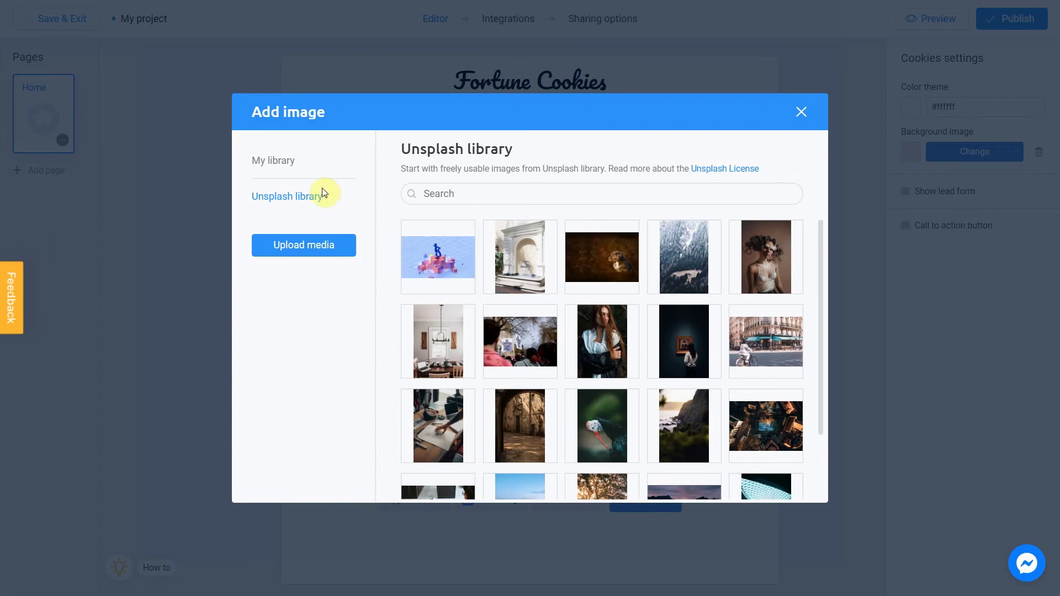
left_click(289, 163)
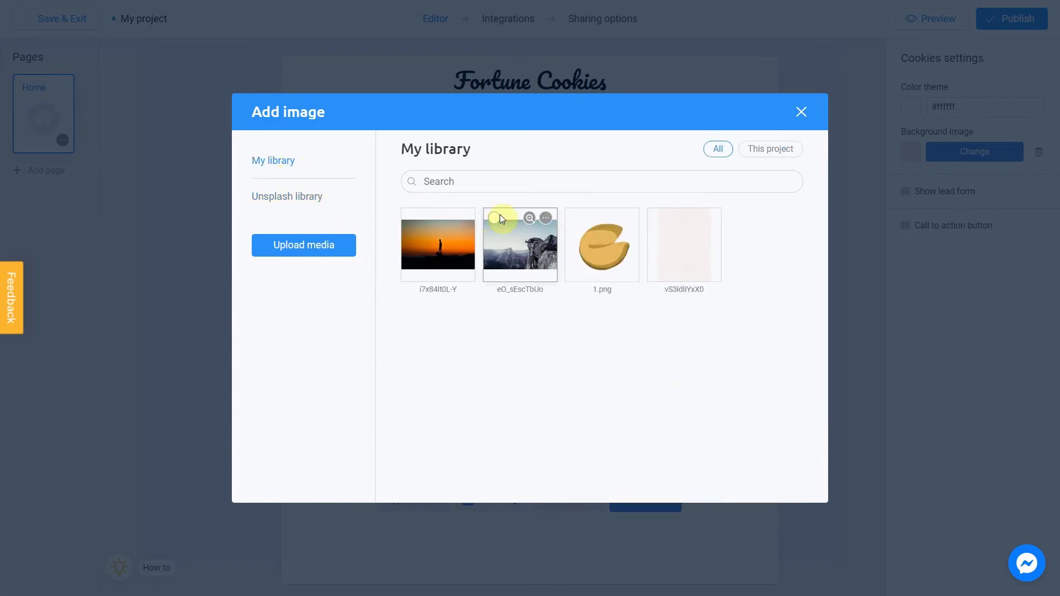
left_click(572, 229)
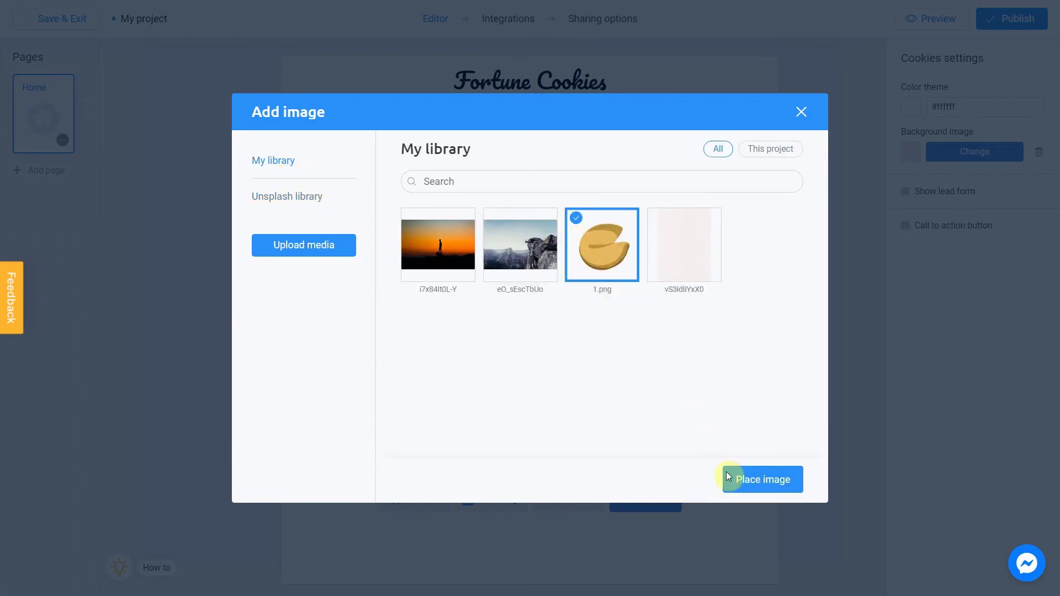
left_click(742, 491)
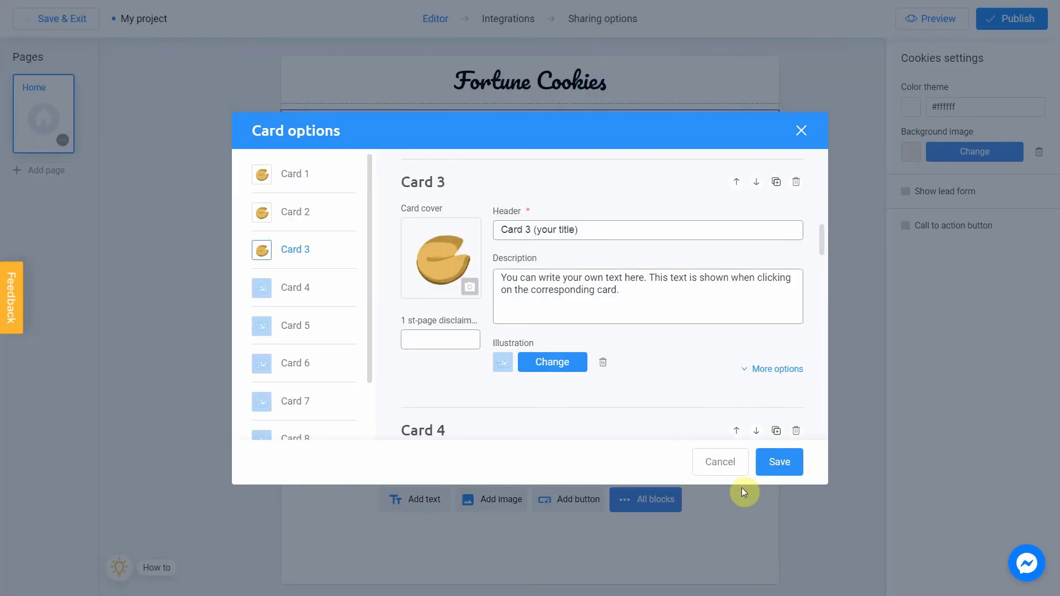
- Set Card 3's header to 'You already know the answer to the questions lingering inside your head' and clear its description
left_click_drag(640, 229, 499, 223)
type("You already know the answer to t")
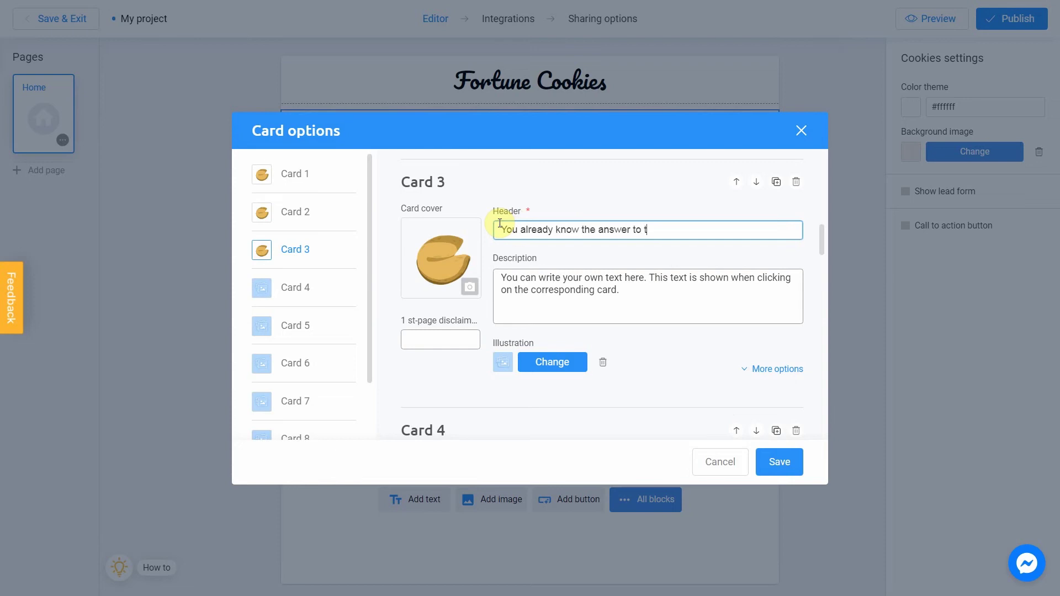
type("he questions lingering inside your head")
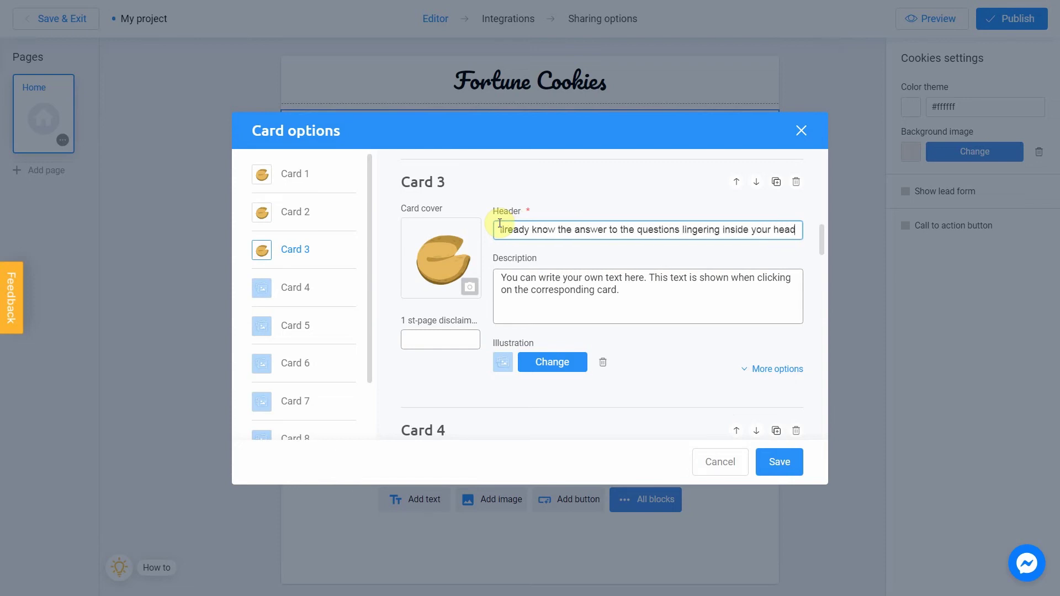
left_click(489, 220)
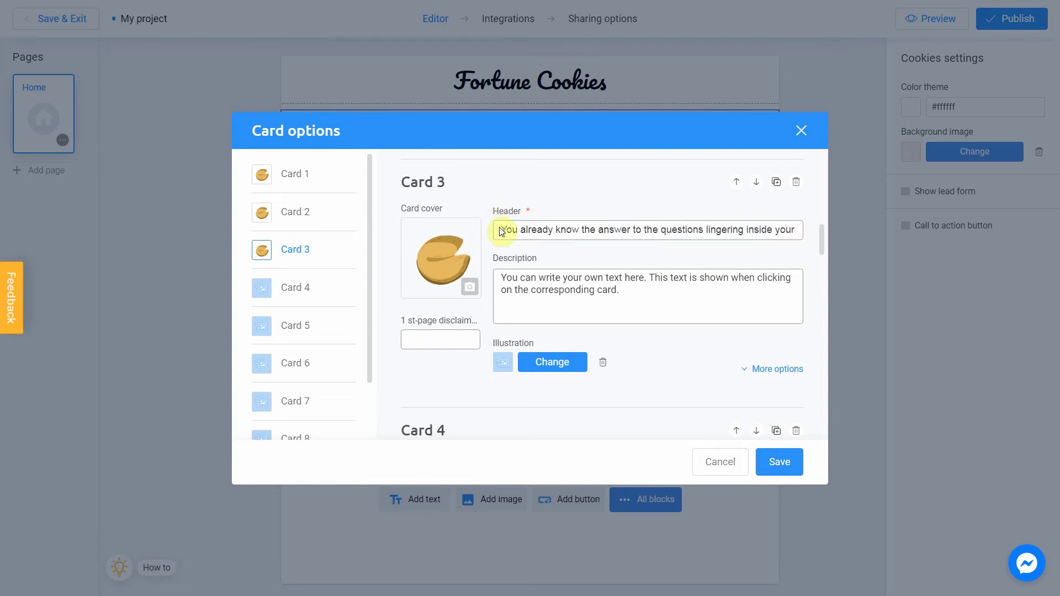
left_click_drag(623, 291, 495, 272)
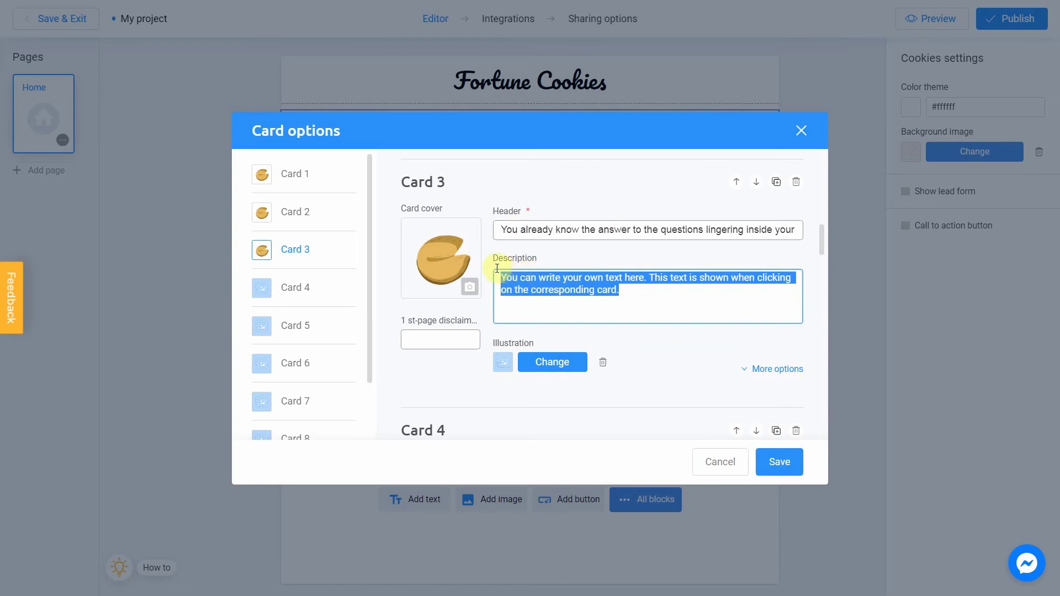
key("BackSpace")
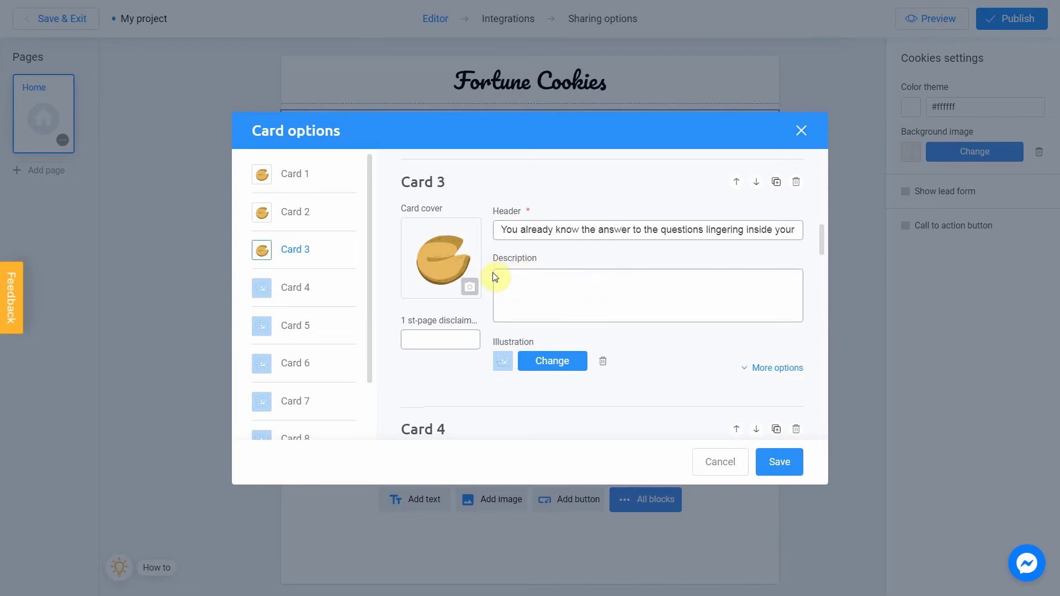
- Search Unsplash for 'thoughts' and place the lightbulb photo as Card 3's illustration
left_click(535, 362)
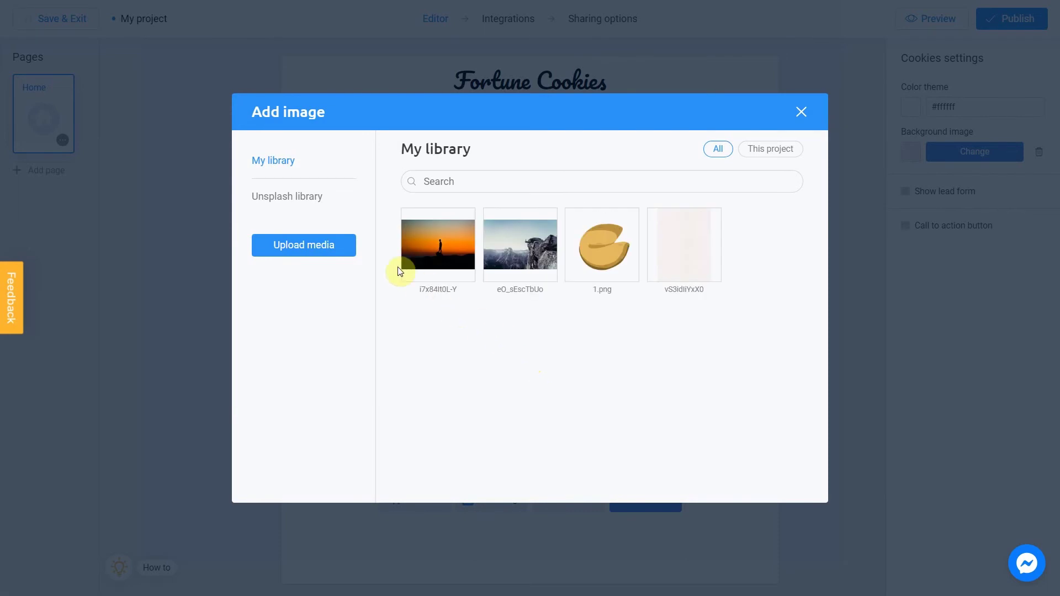
left_click(304, 201)
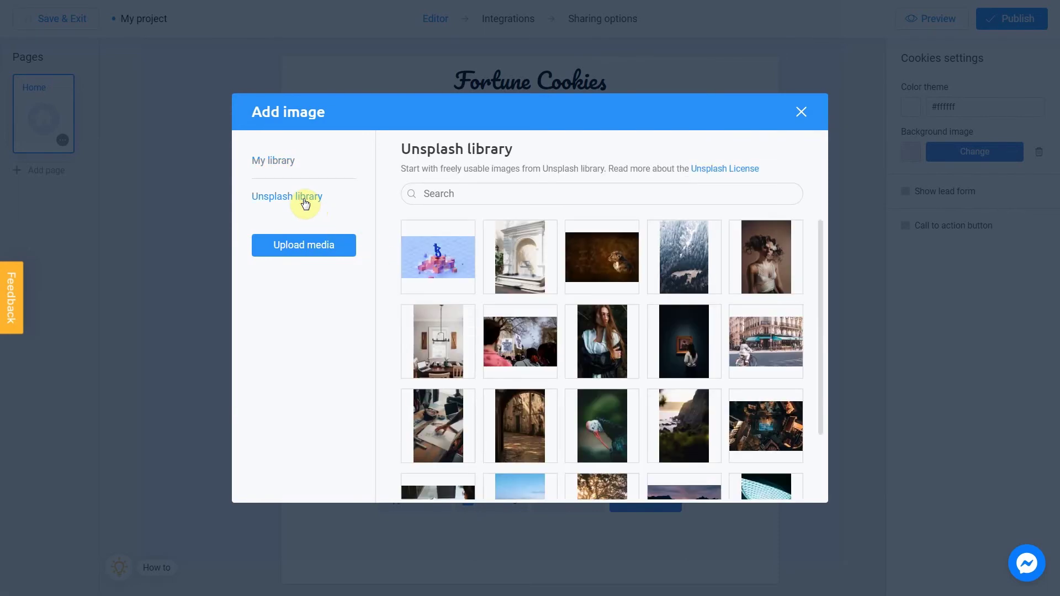
left_click(430, 194)
type("thoughts")
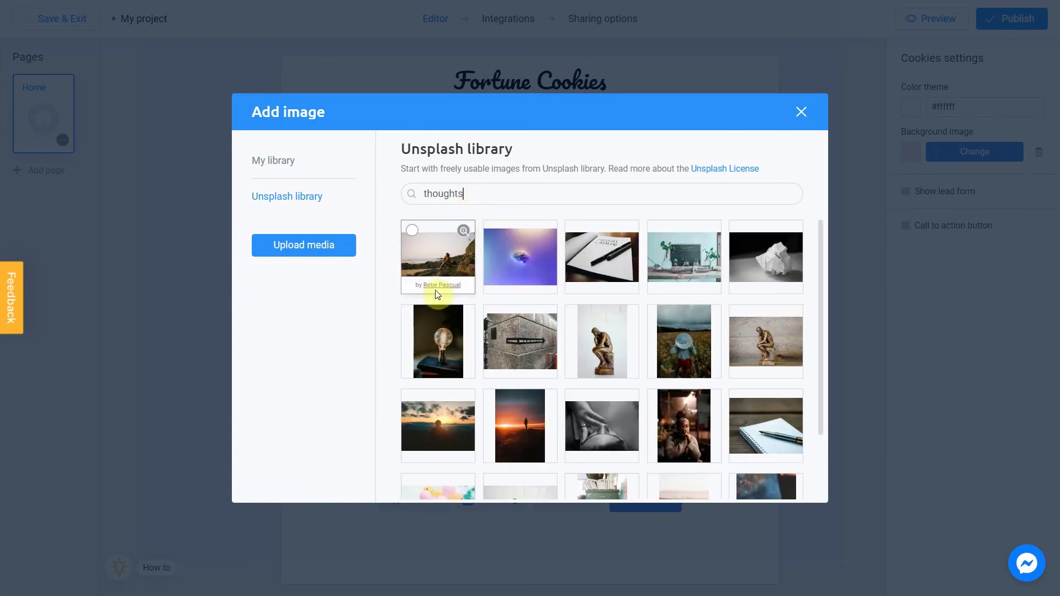
left_click(437, 340)
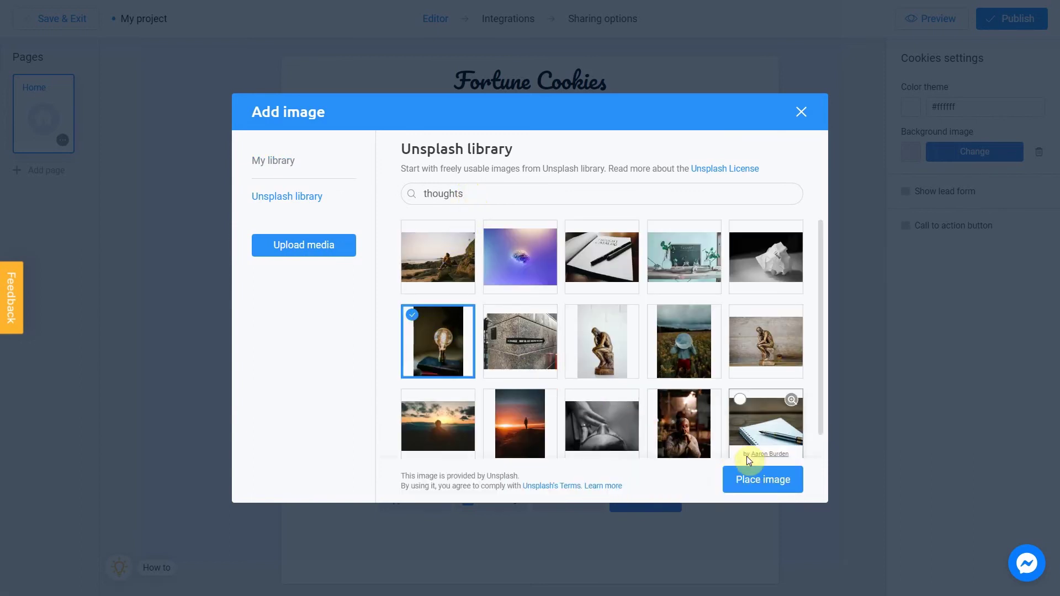
left_click(774, 479)
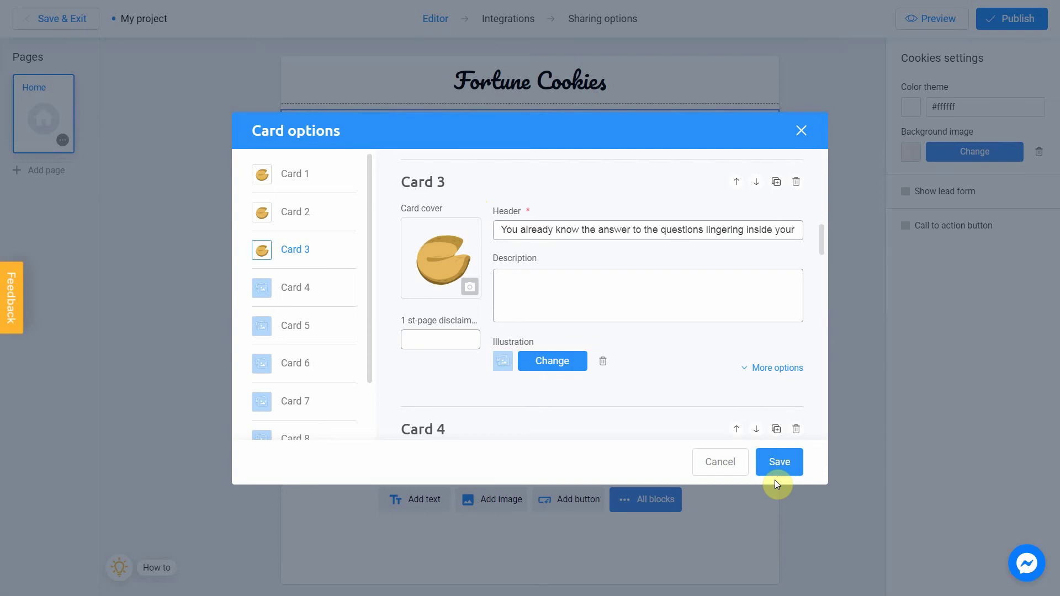
- Switch to Card 4, set 1.png as its cover, and select its placeholder header
left_click(297, 290)
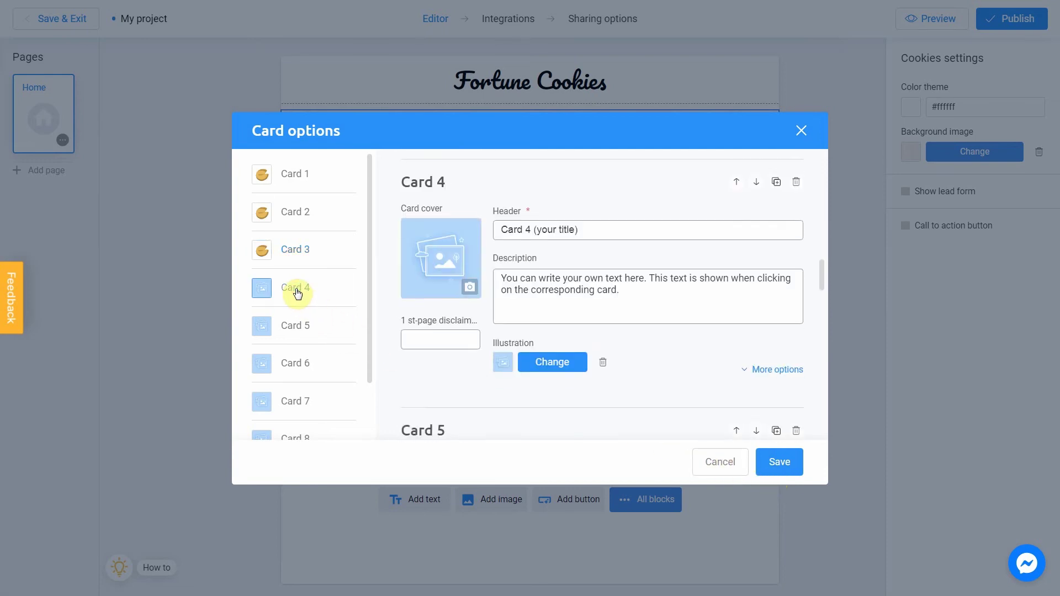
left_click(469, 286)
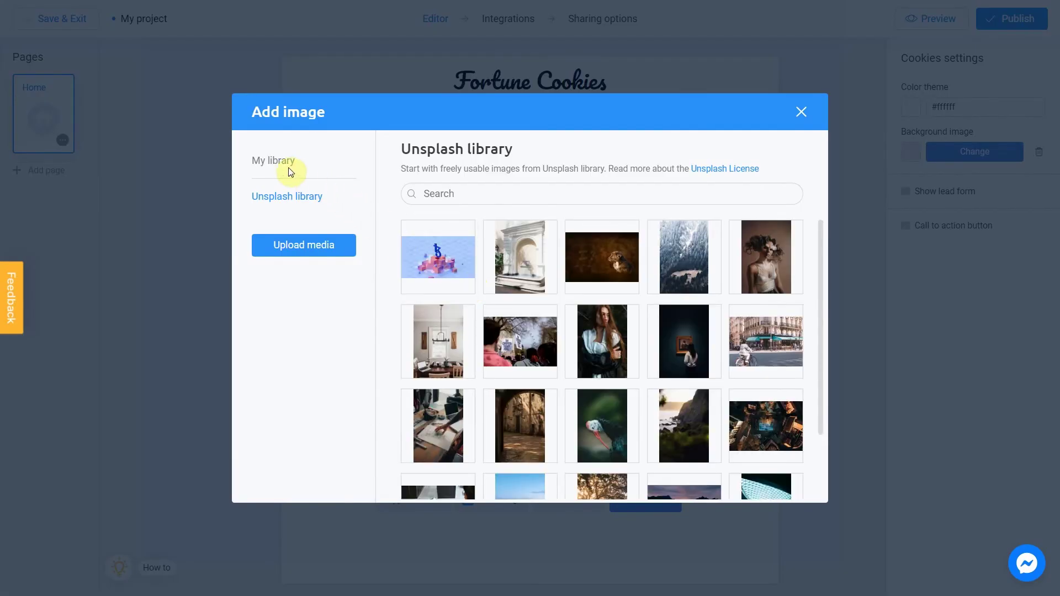
left_click(286, 170)
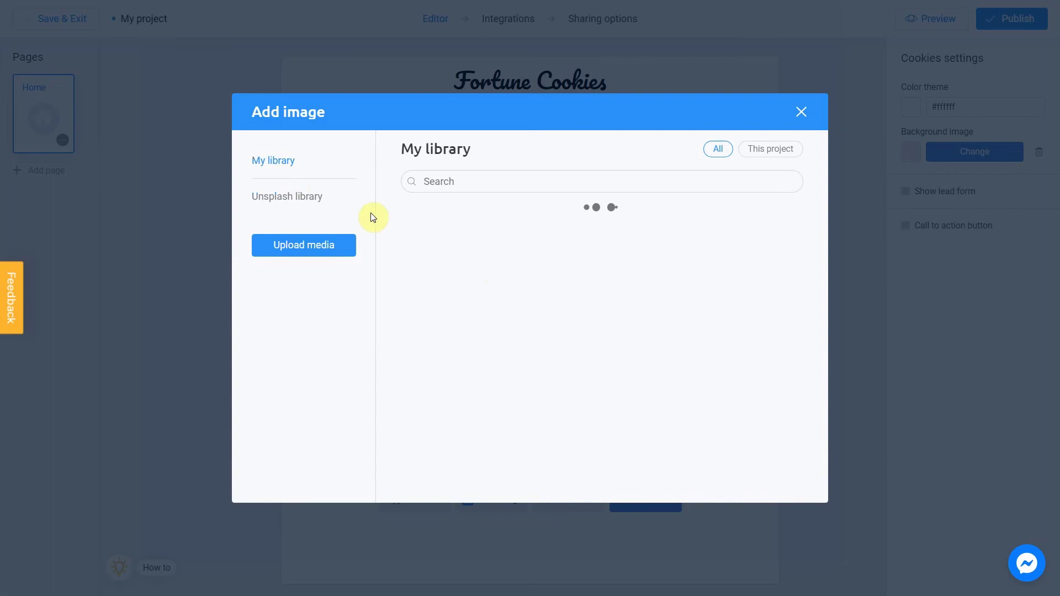
left_click(660, 222)
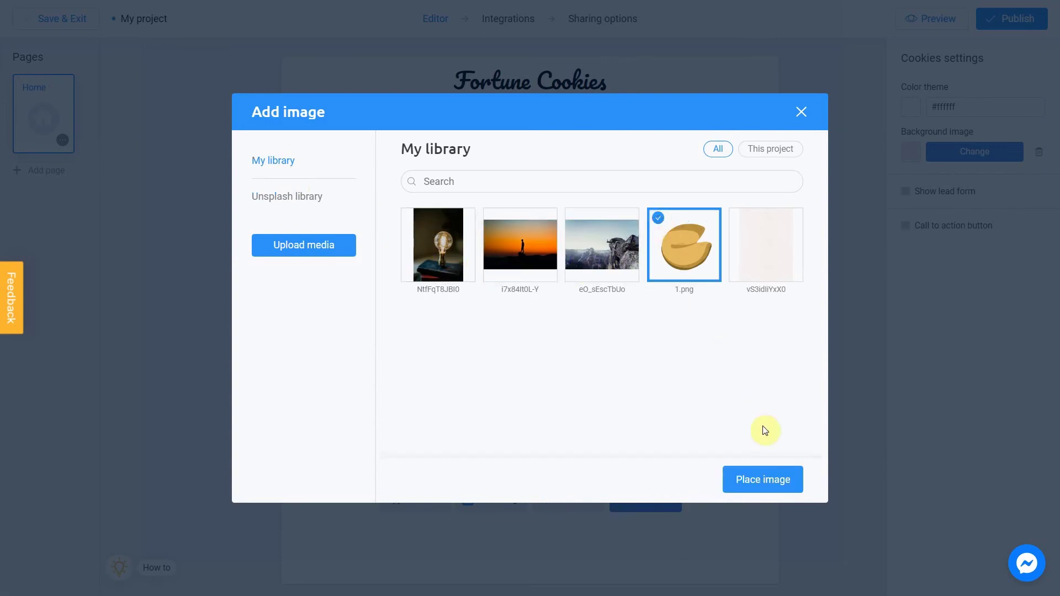
left_click(777, 479)
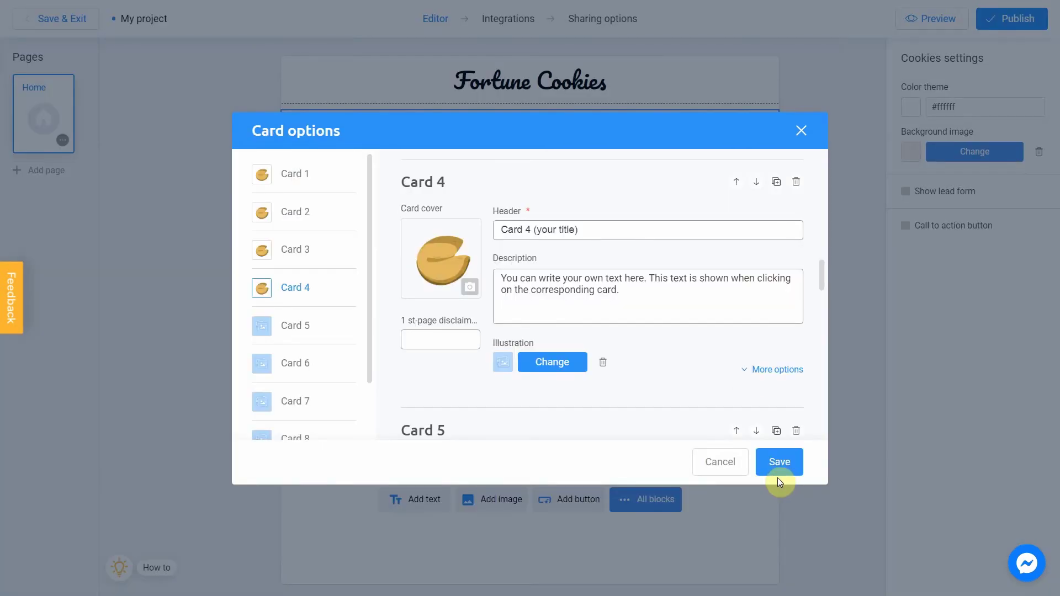
left_click_drag(598, 230, 492, 221)
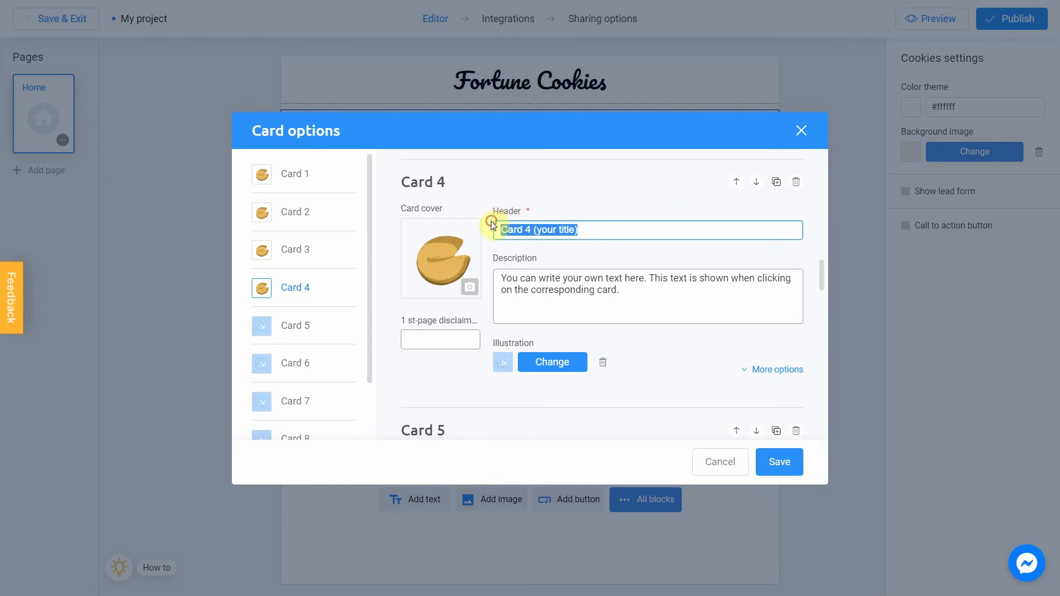
- Make Card 4's header 'The love of your life is stepping into your planet this summer' with no description
type("The love of your life is steppi")
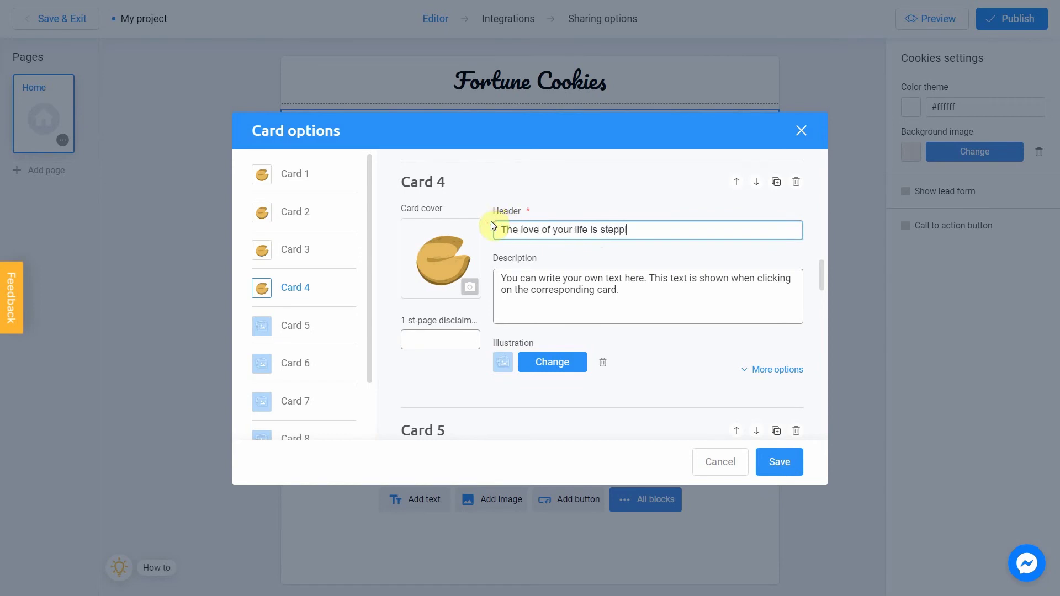
type("ng into your planet this summer")
left_click(491, 223)
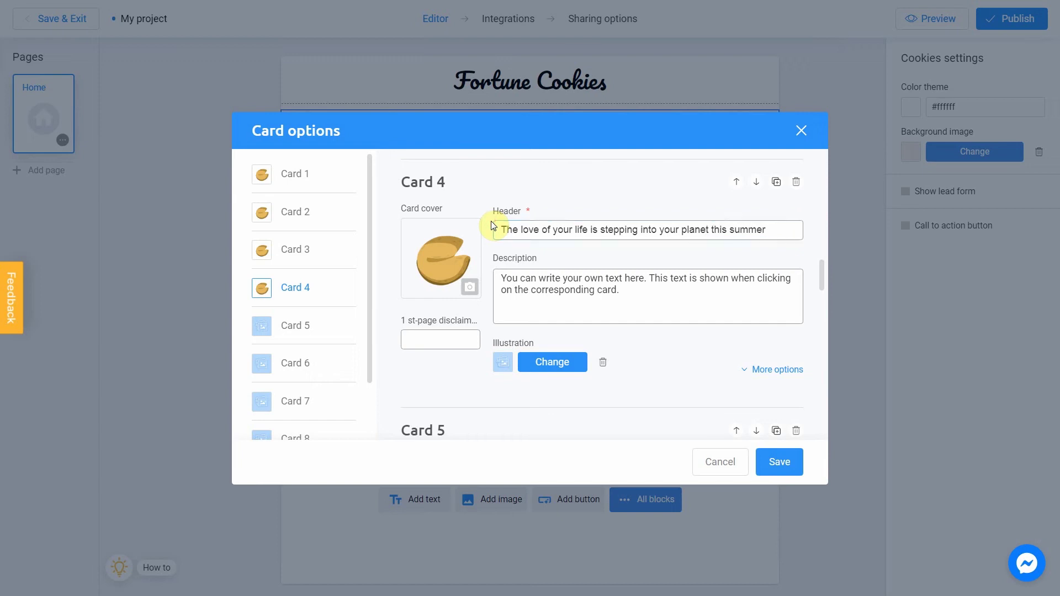
left_click_drag(643, 304, 497, 269)
key("BackSpace")
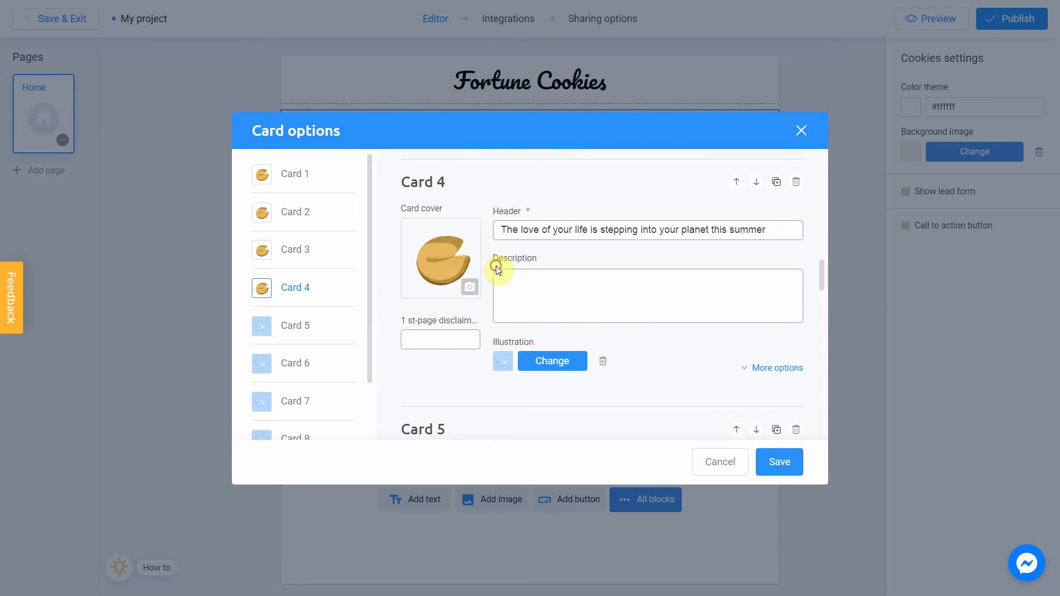
- Search Unsplash for 'love' and place the hands photo as Card 4's illustration
left_click(544, 361)
left_click(317, 203)
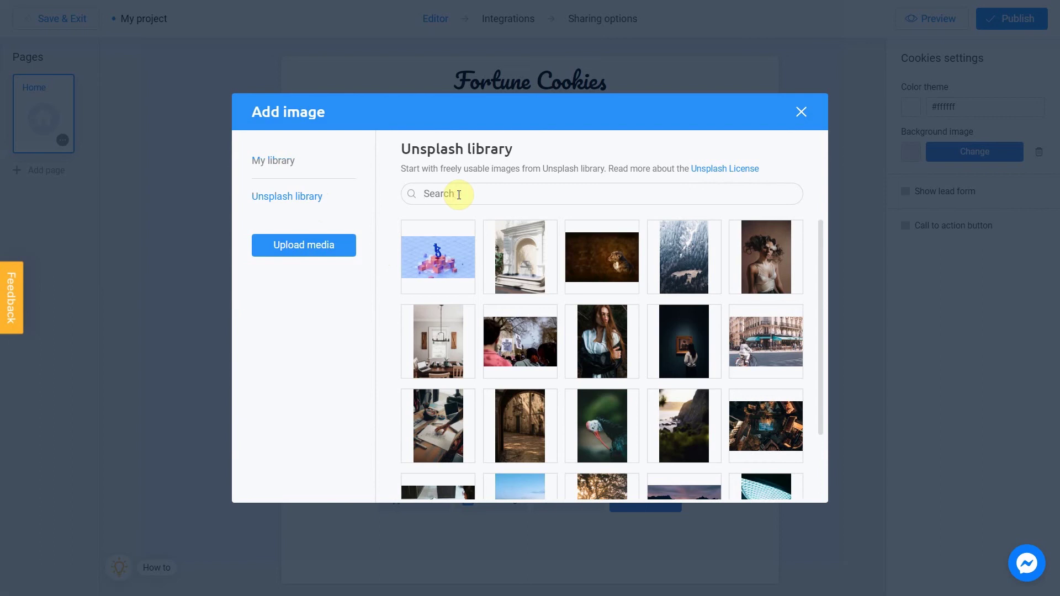
type("love")
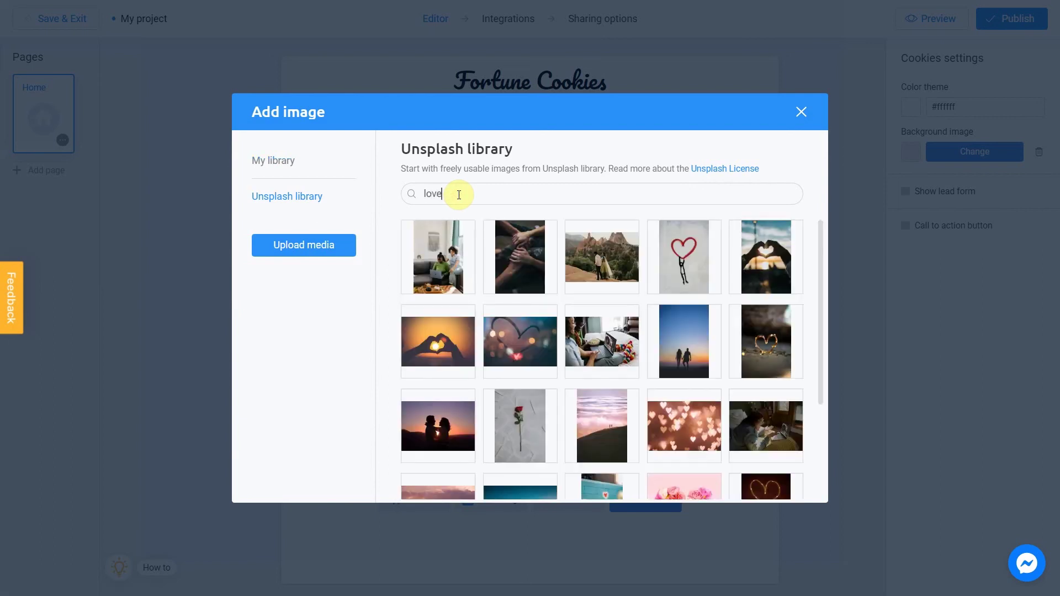
left_click(491, 226)
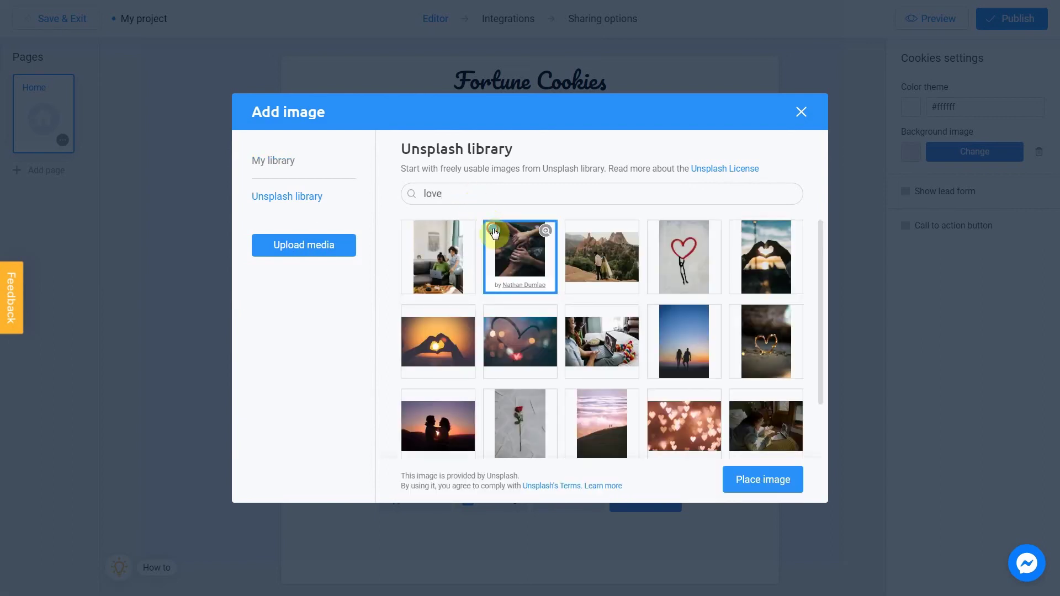
left_click(749, 480)
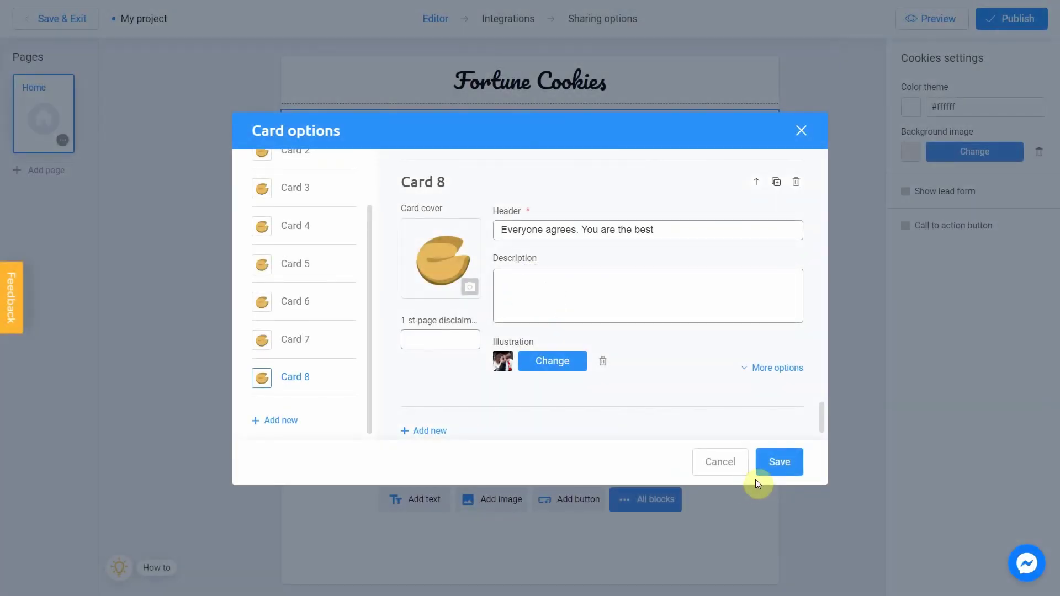
- Scroll back up in the Card options panel
left_click_drag(822, 424, 821, 219)
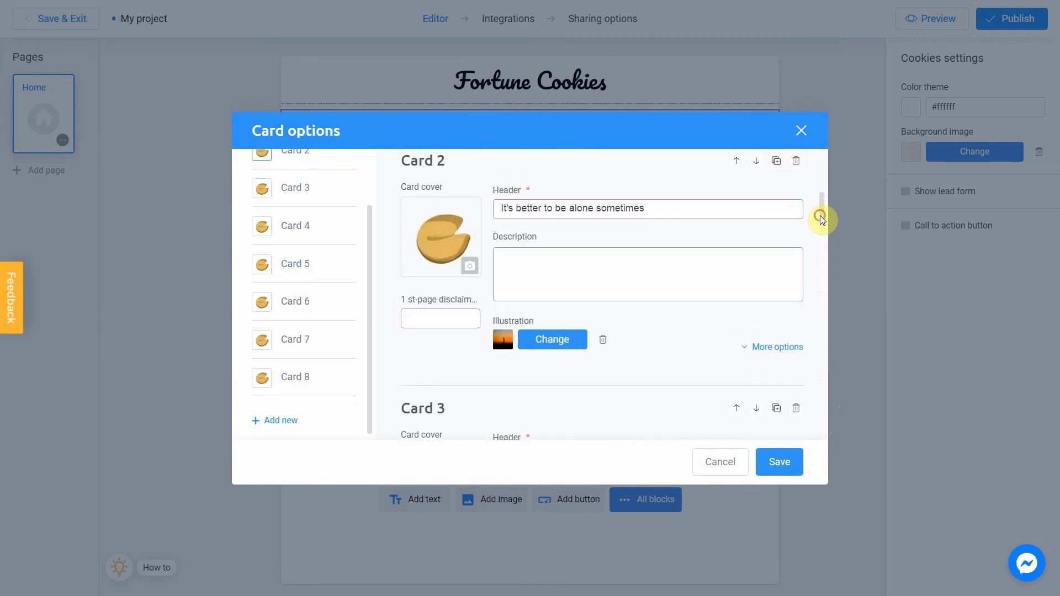
- Save the card settings and preview the project in mobile view
left_click(778, 466)
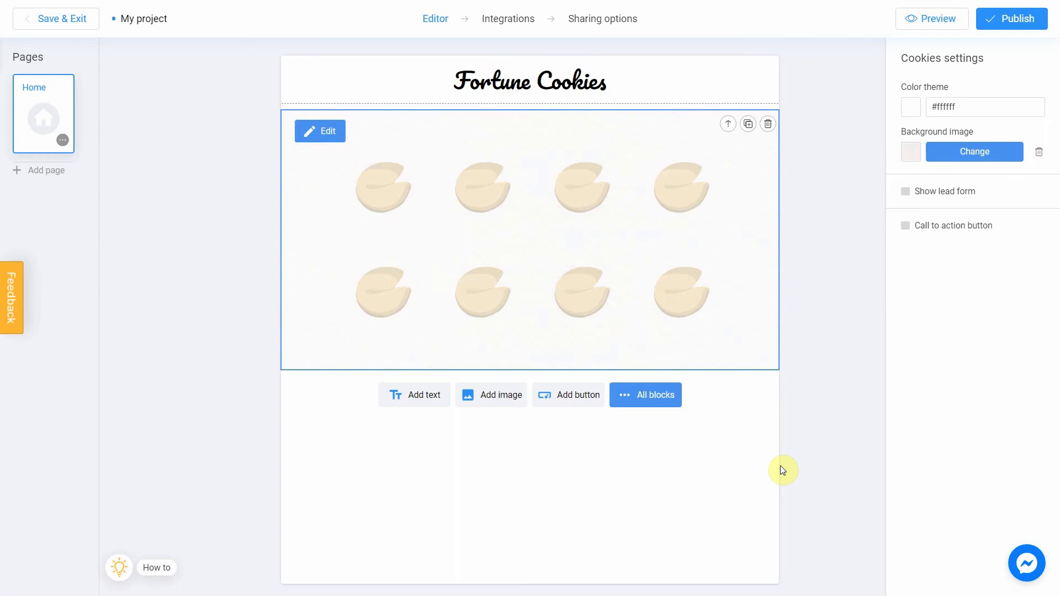
left_click(929, 20)
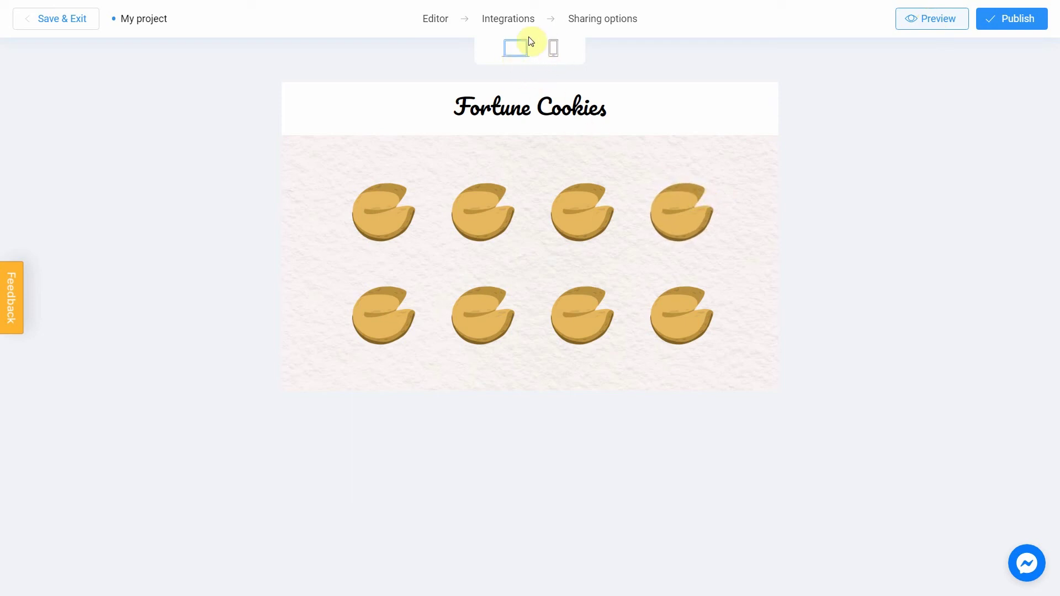
left_click(552, 53)
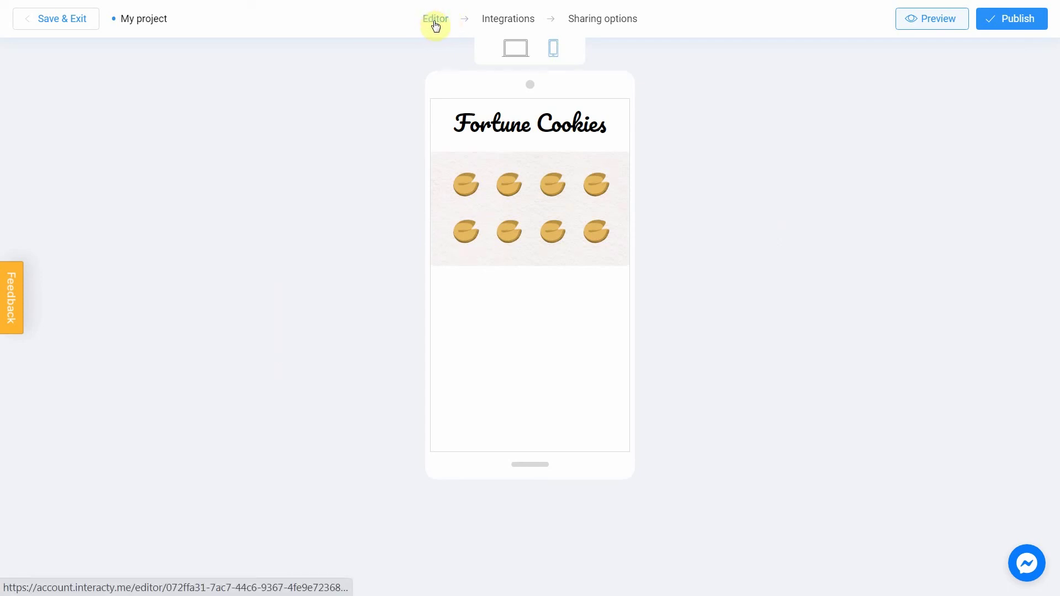
- Rename the project from 'My project' to 'Fortune Cookies' and publish it
left_click_drag(191, 25, 116, 24)
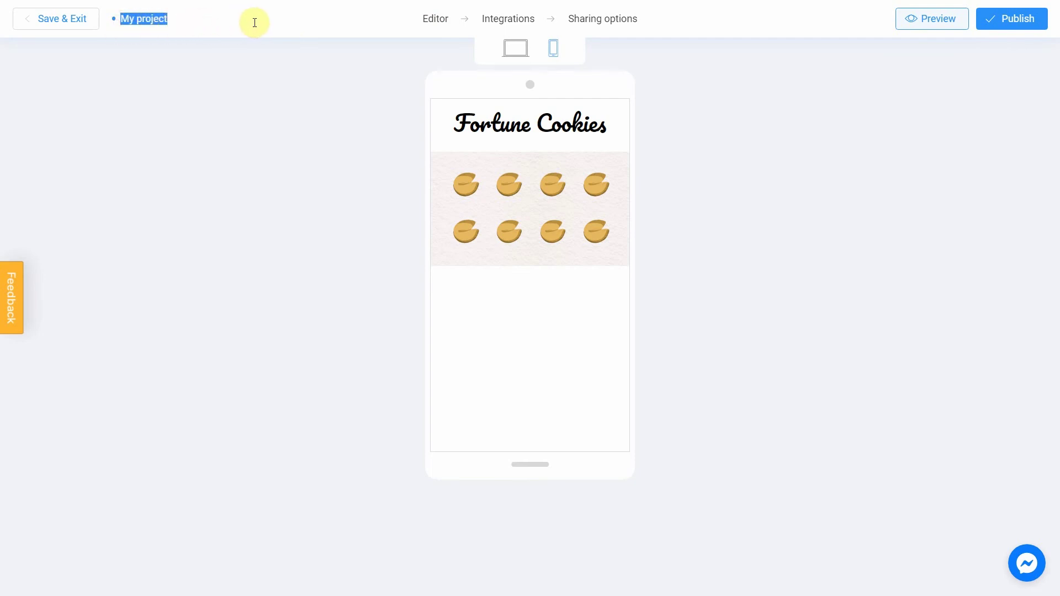
type("Fortune Cookies")
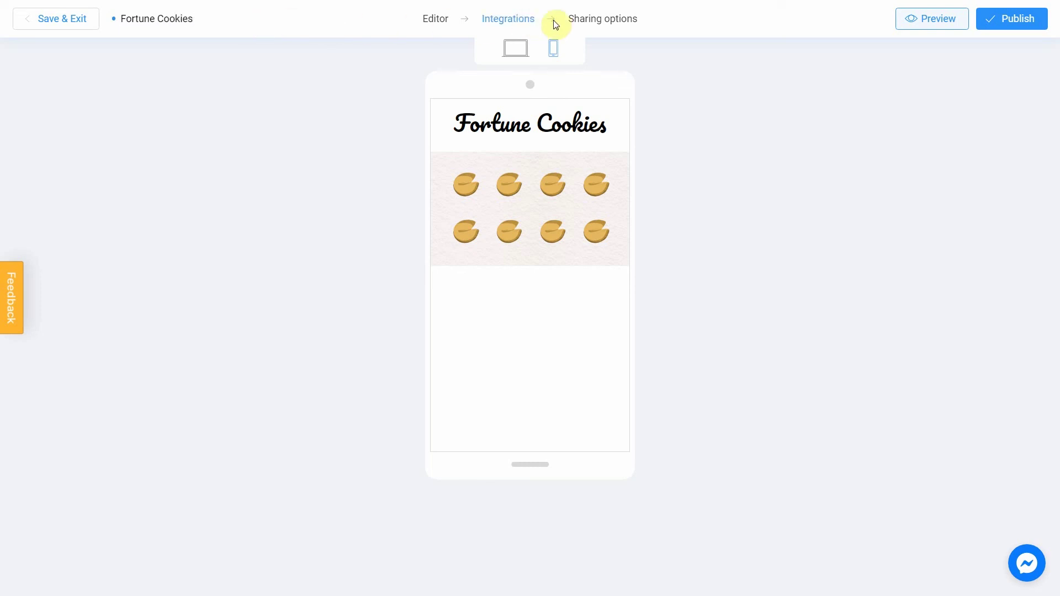
left_click(1018, 22)
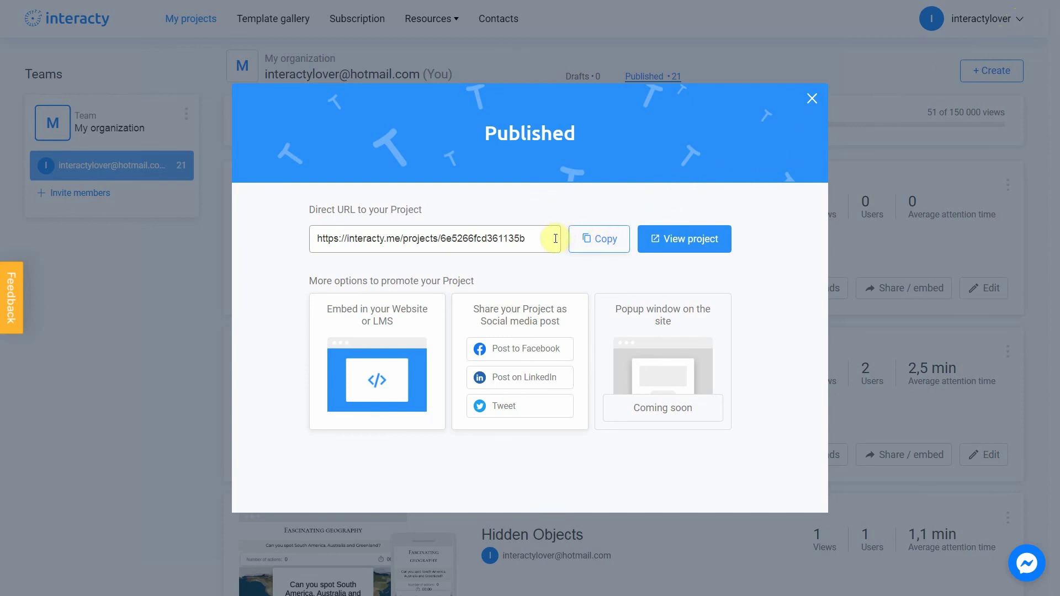
- Select the published project's direct URL and open the live project
left_click_drag(554, 238, 281, 247)
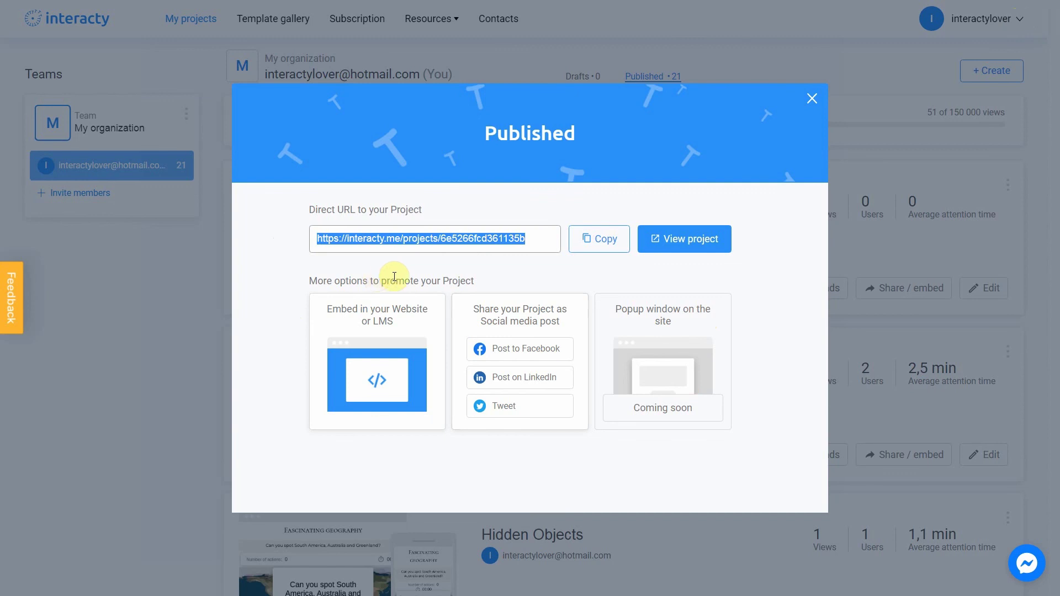
left_click(679, 253)
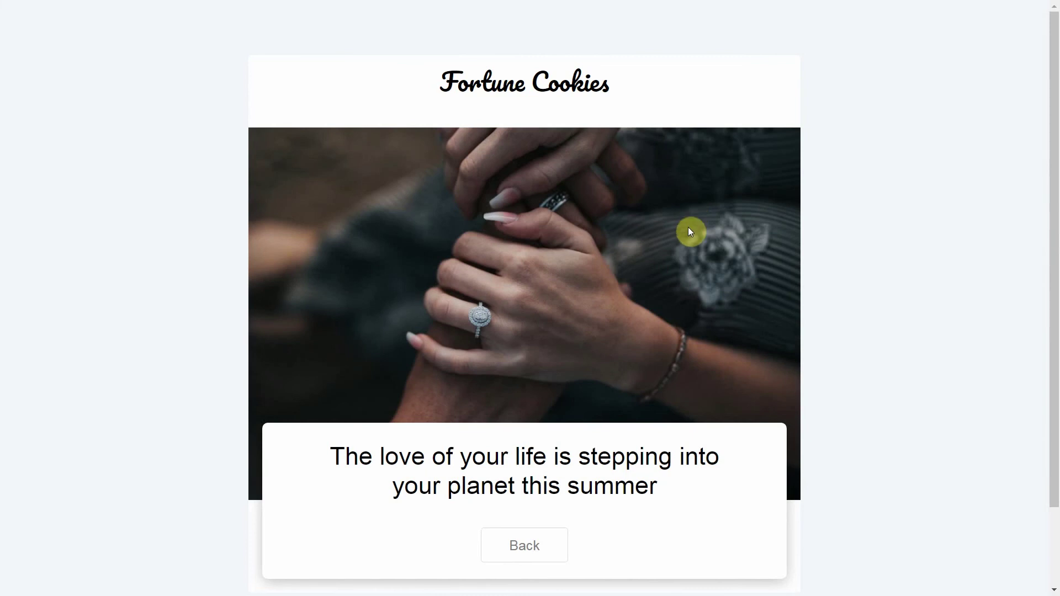
- Go back to the cookie grid after reading the love fortune and then the risk fortune
left_click(555, 550)
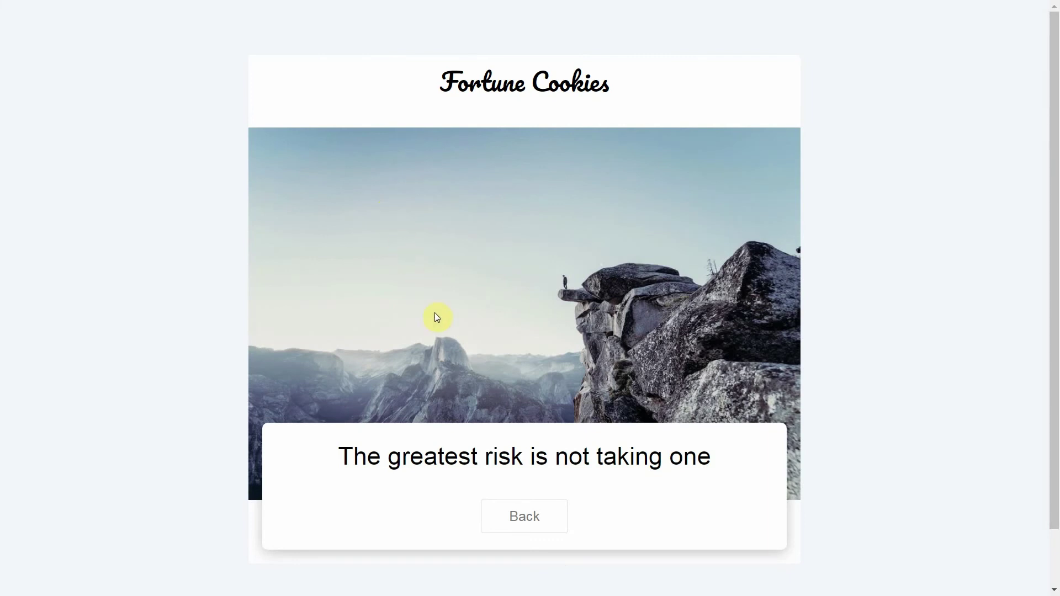
left_click(518, 517)
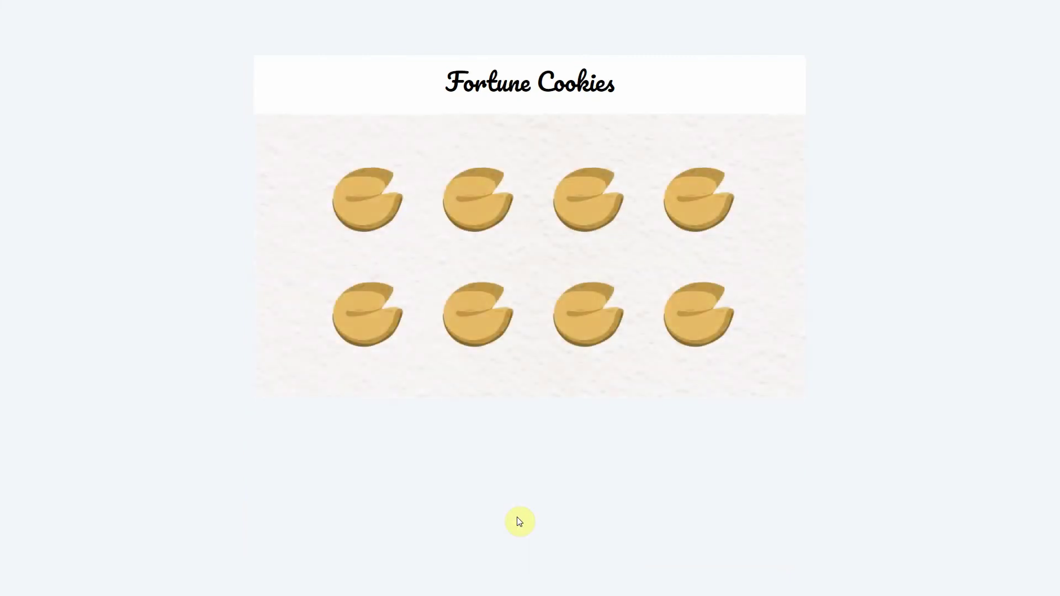